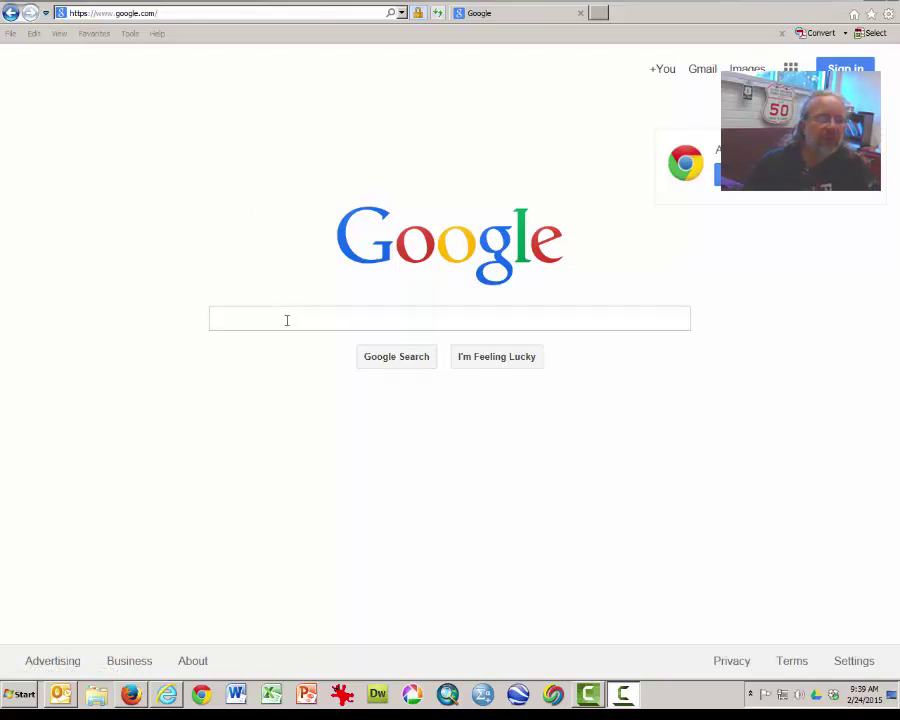
Go to mycsunsoftware.csun.edu and log on to the software portal
click(269, 14)
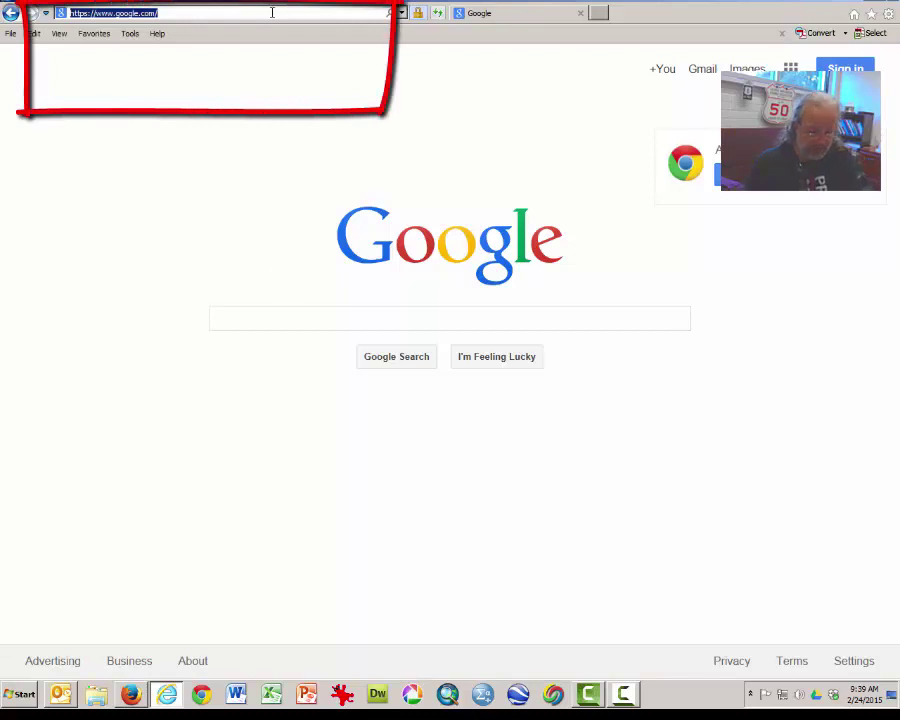
text(my)
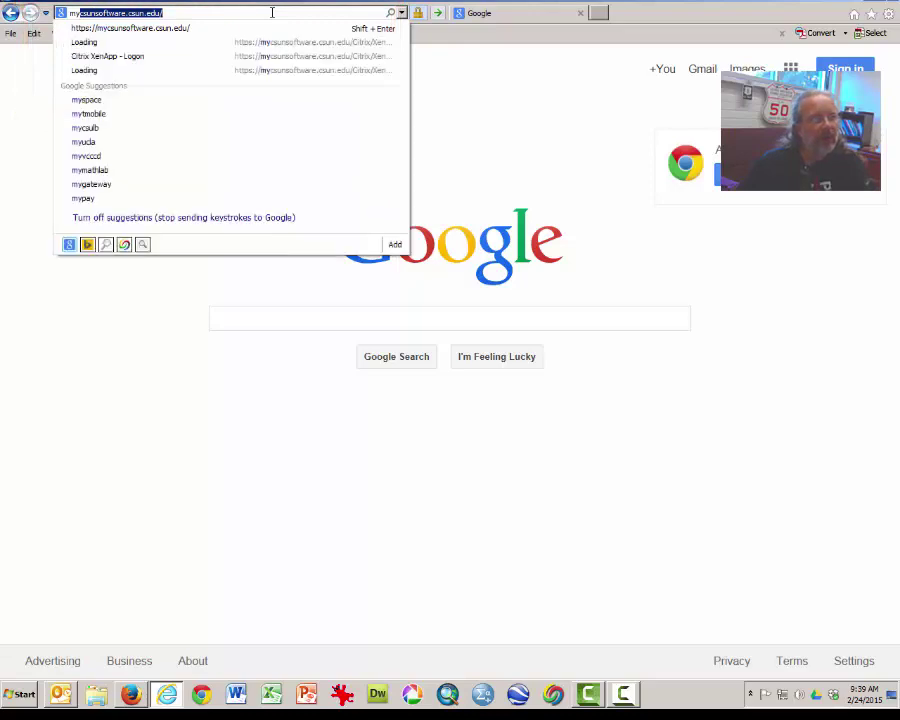
key(Return)
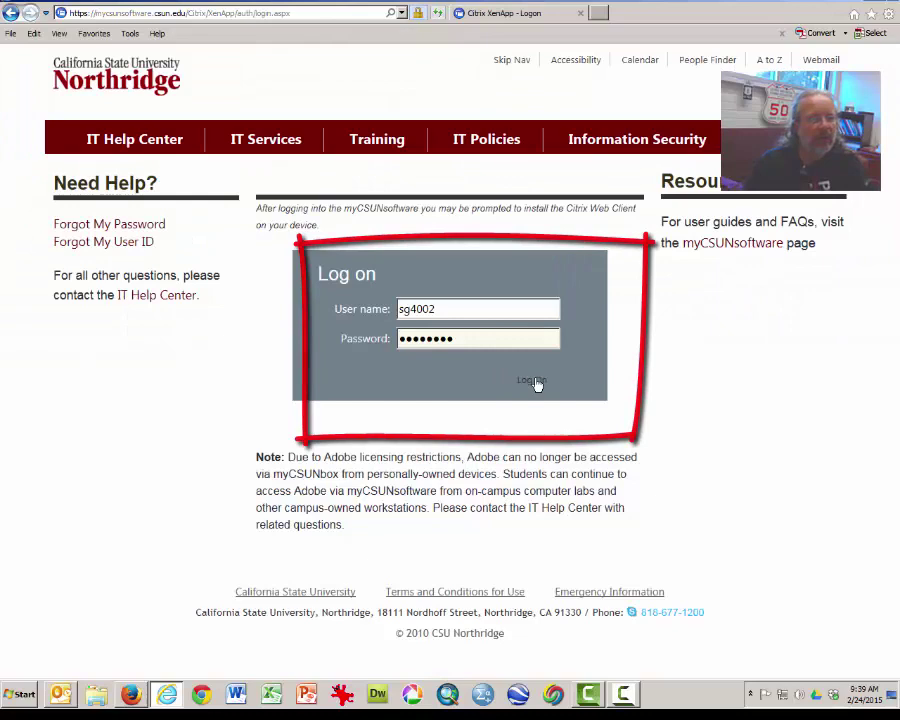
click(533, 381)
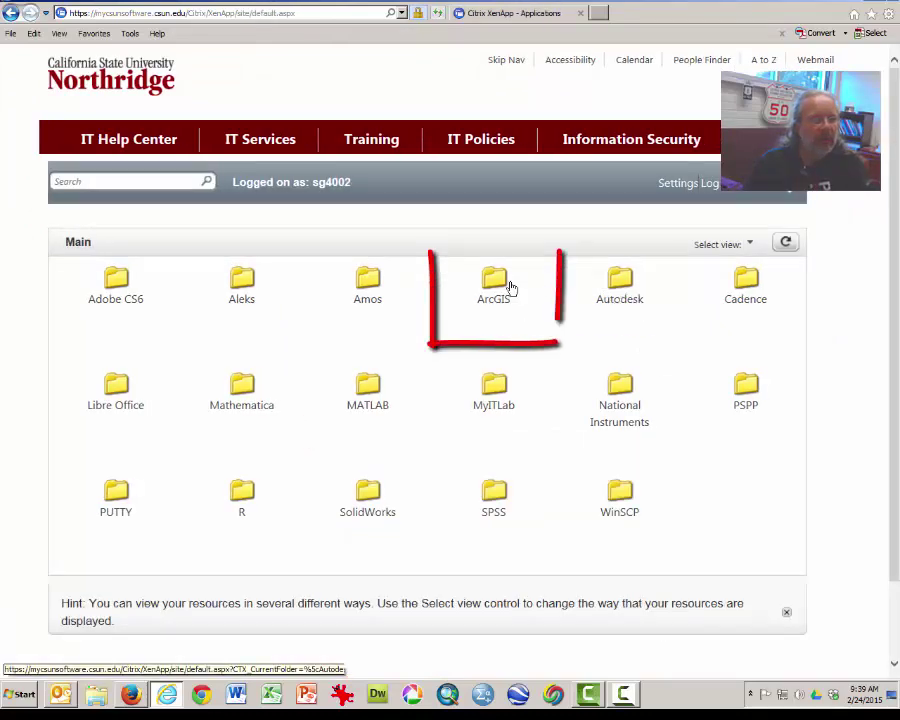
Launch ArcMap from the ArcGIS folder and allow Citrix to open it
click(491, 284)
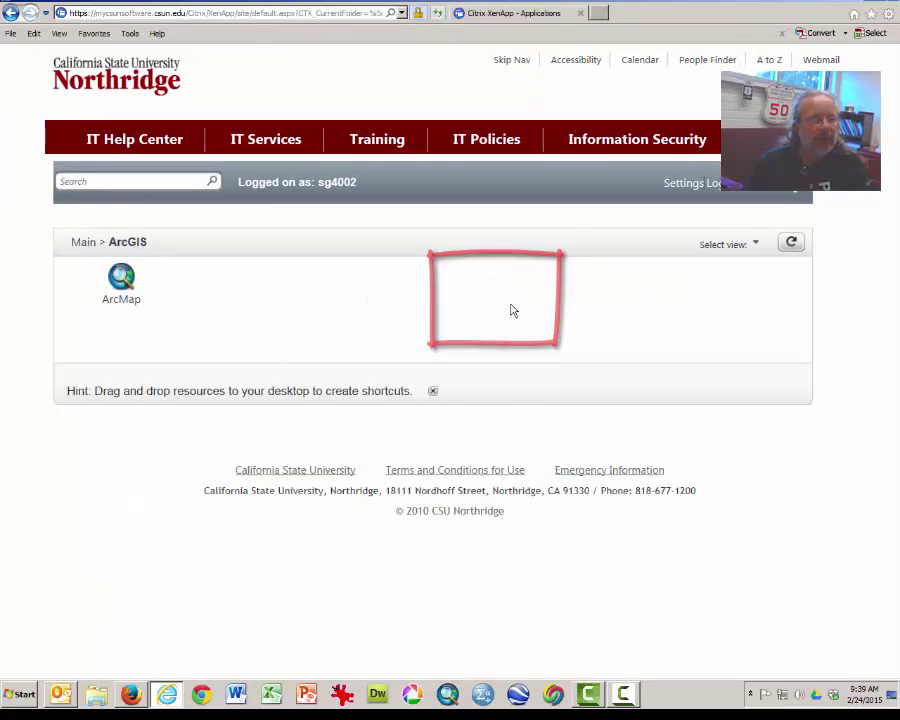
click(131, 292)
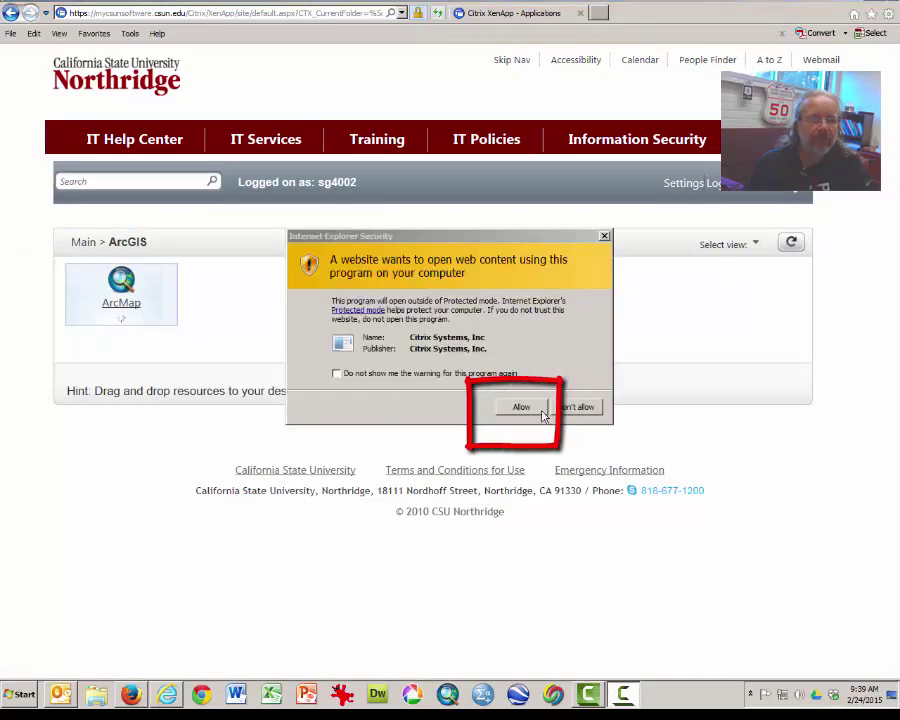
click(523, 408)
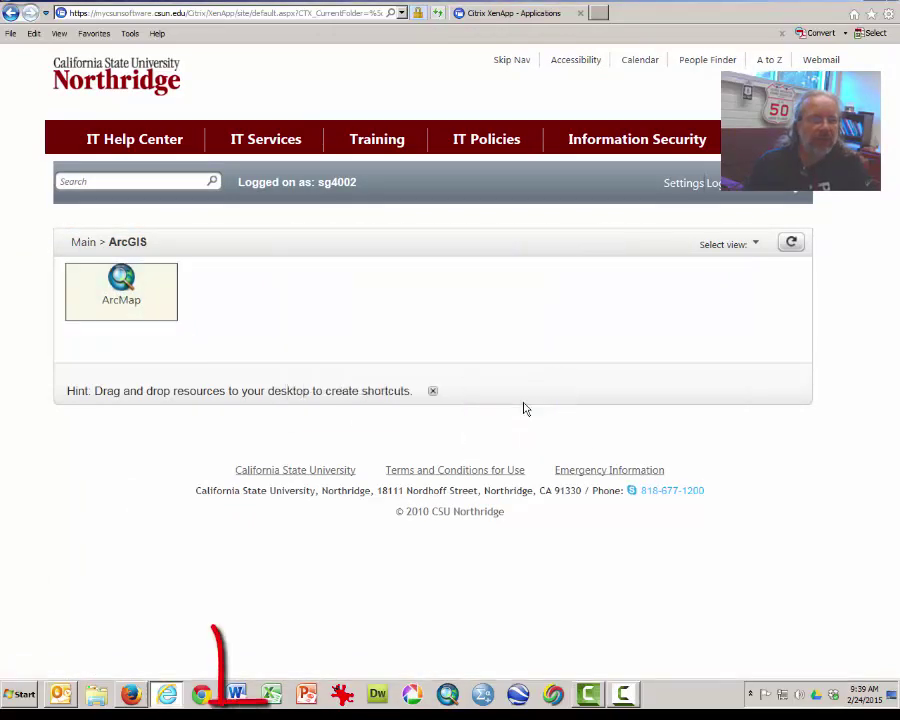
Run the downloaded ArcMap launch file and cancel the Getting Started dialog
click(630, 663)
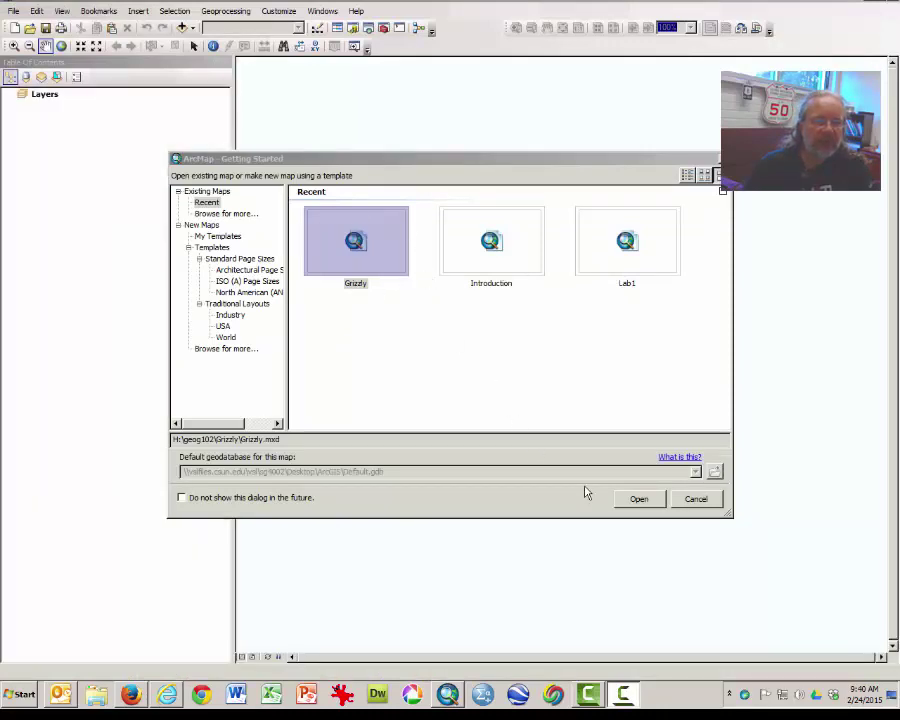
click(686, 506)
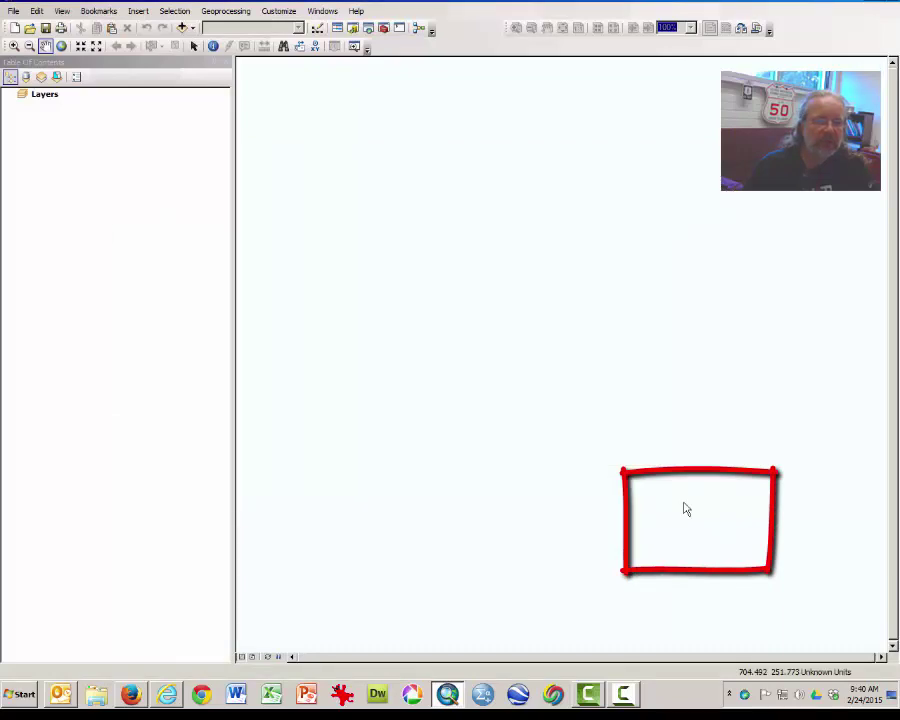
Open the Grizzly map document from Geog Share (H:) > geog102 > Grizzly
click(35, 33)
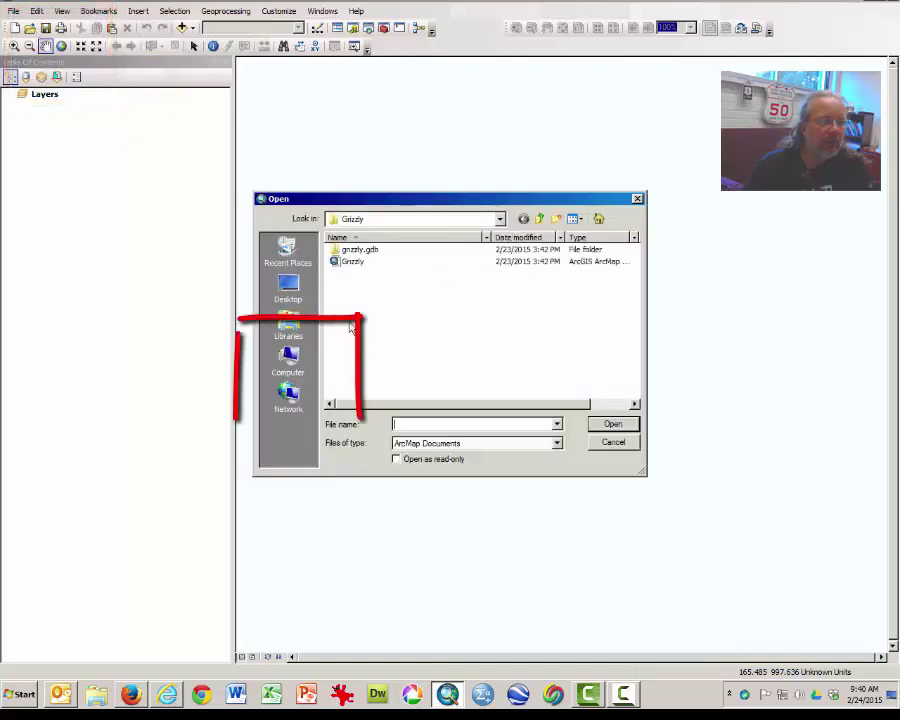
click(288, 356)
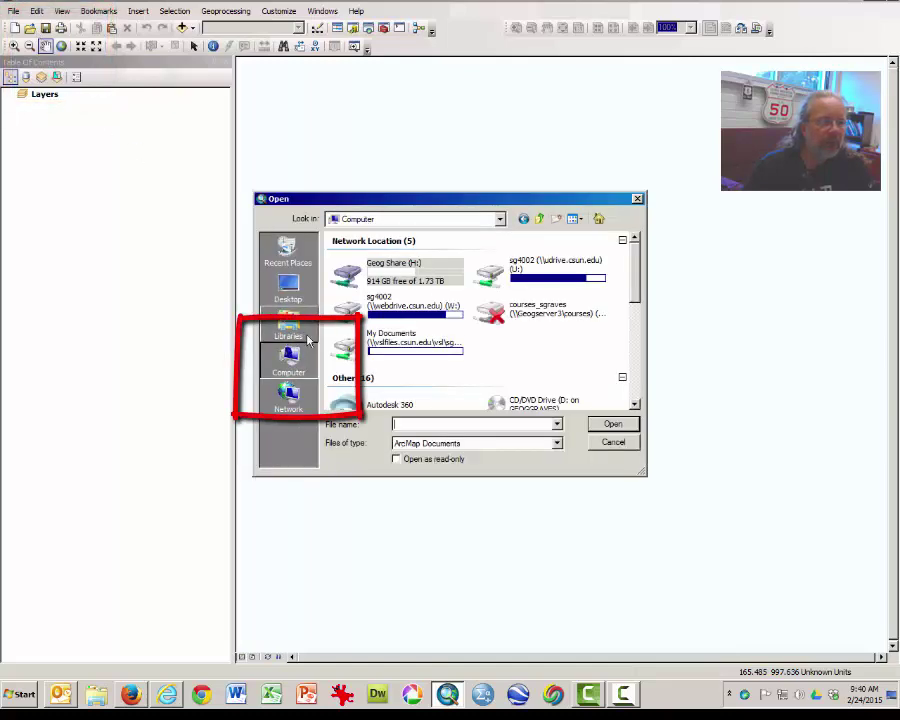
click(407, 278)
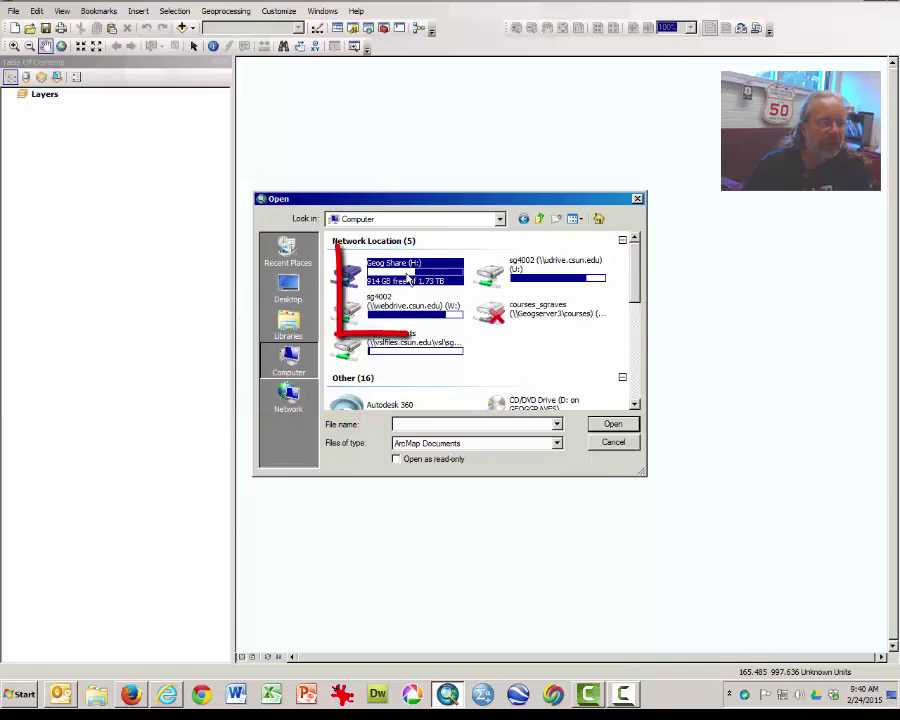
click(612, 425)
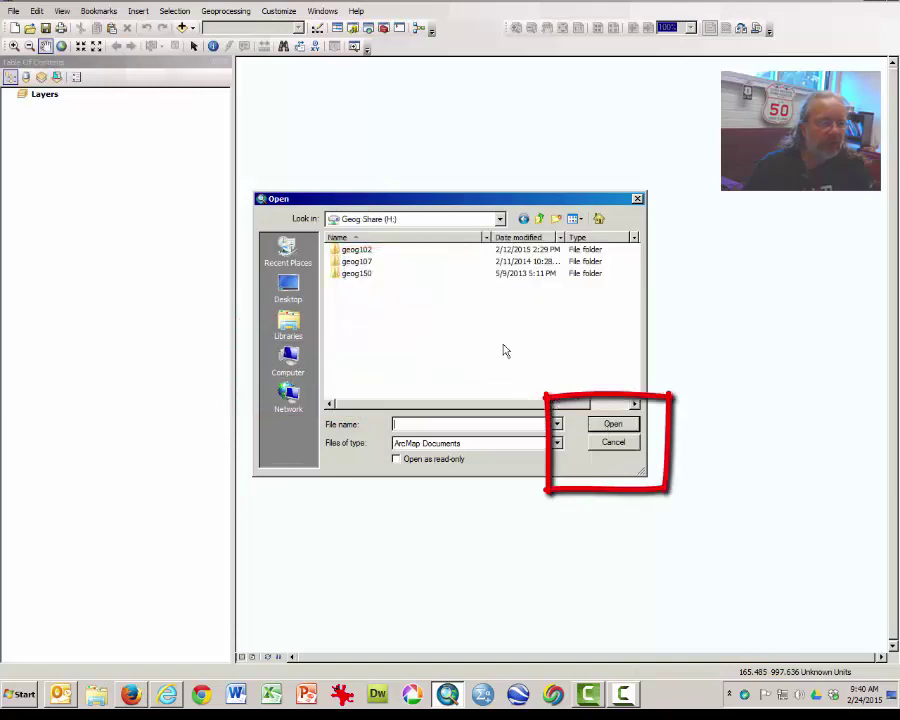
click(352, 250)
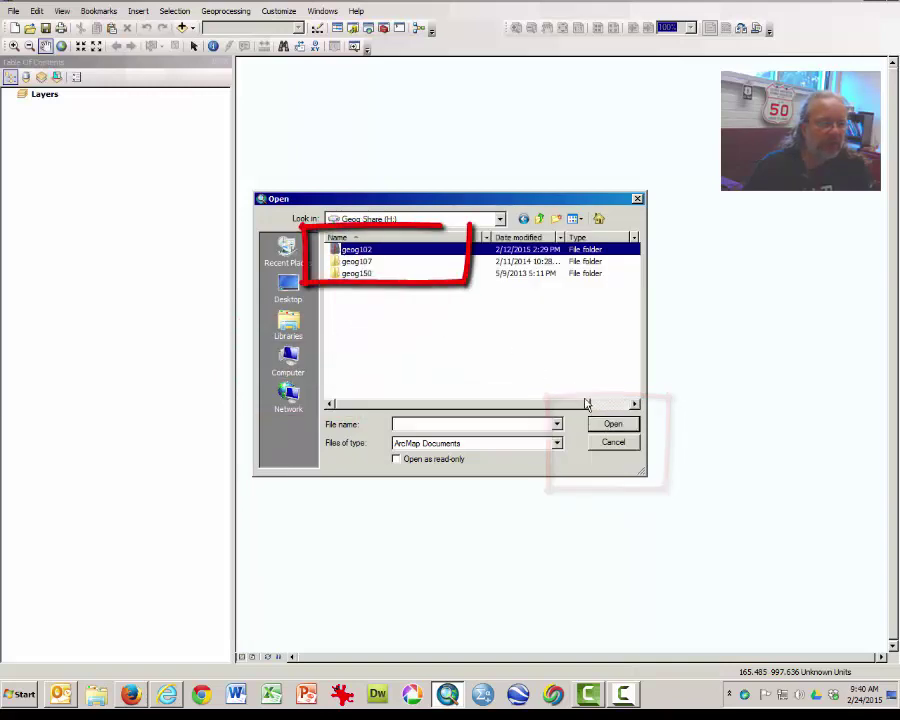
click(613, 426)
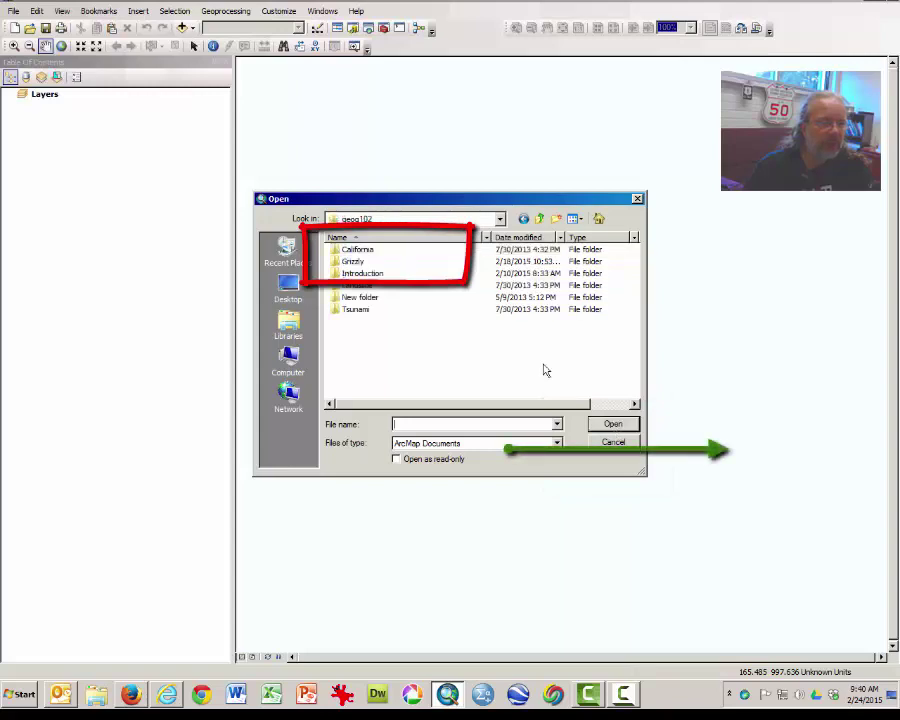
click(358, 262)
click(629, 423)
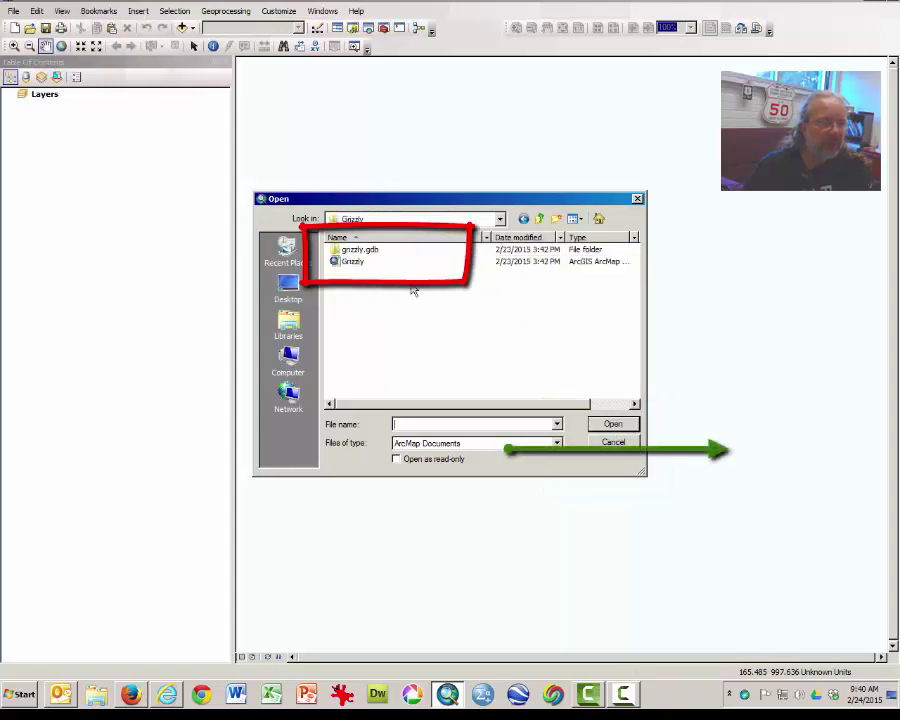
click(362, 263)
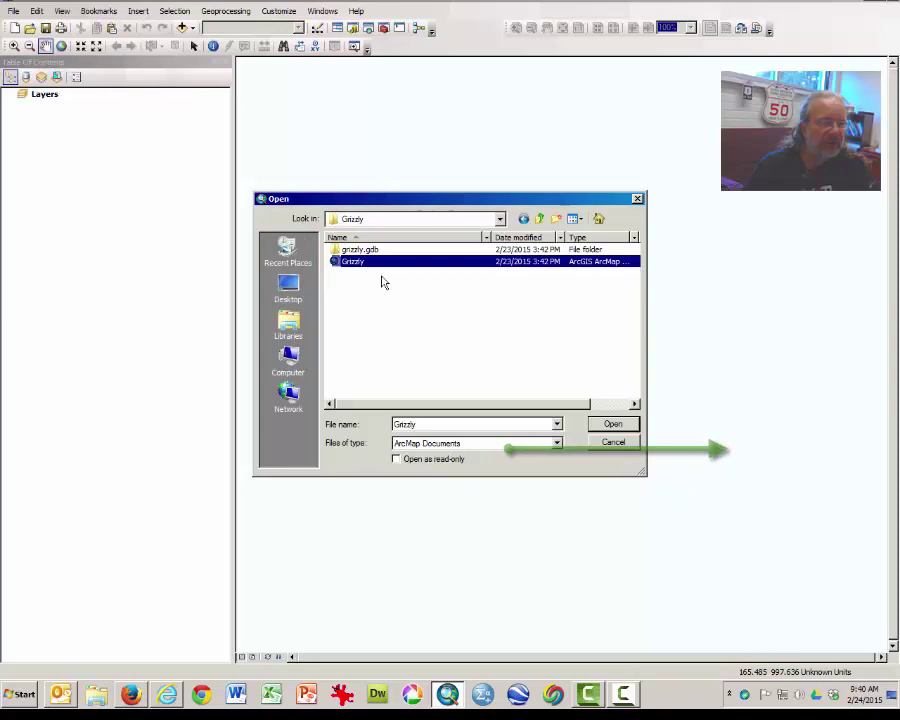
click(612, 425)
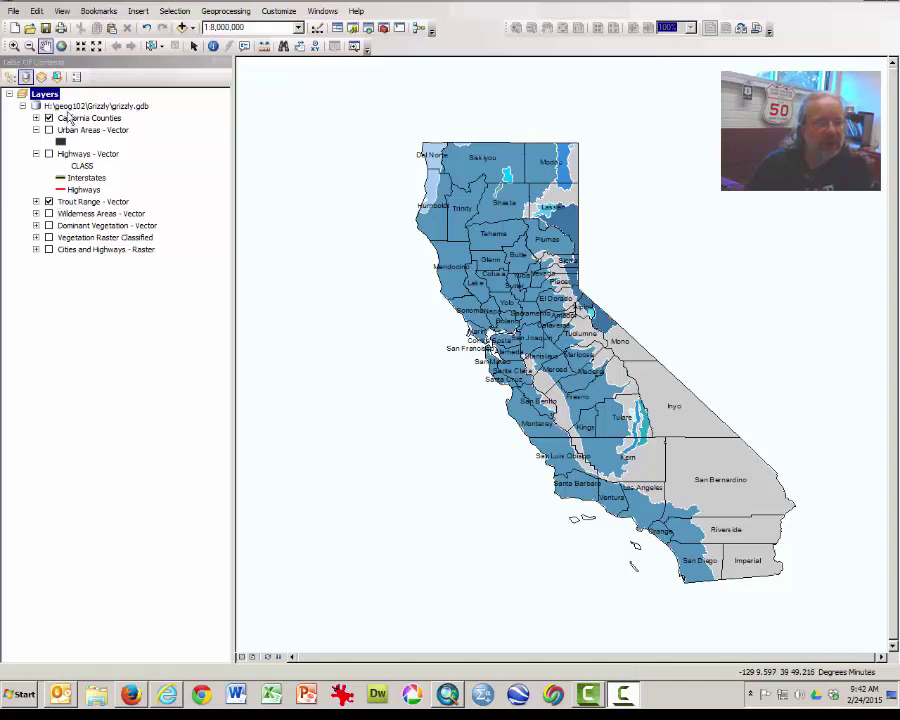
Keep Trout Range visible, hide California Counties, and list layers by drawing order
click(49, 201)
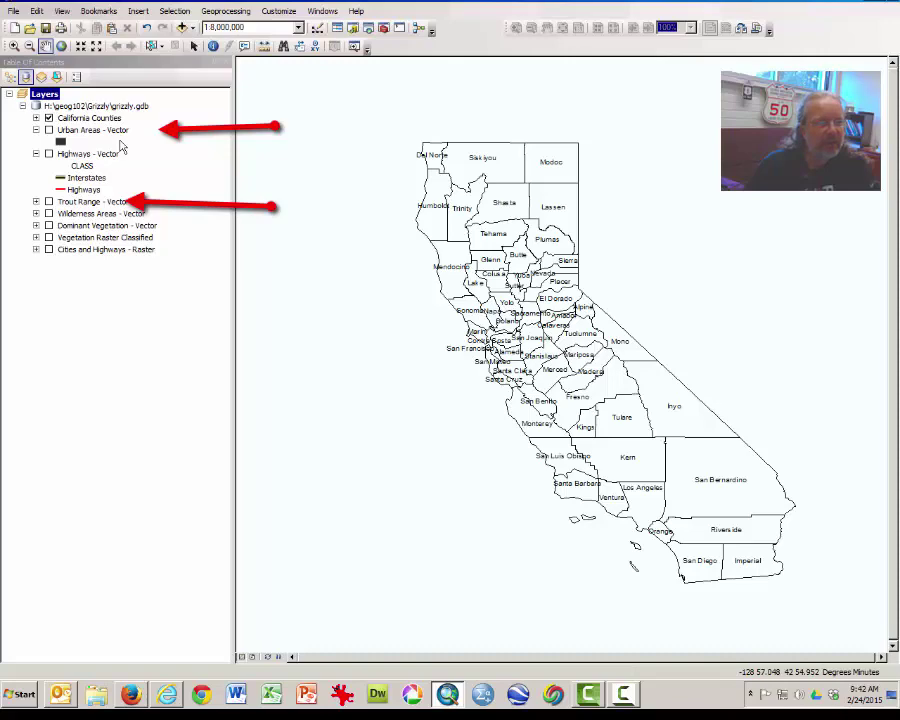
click(49, 201)
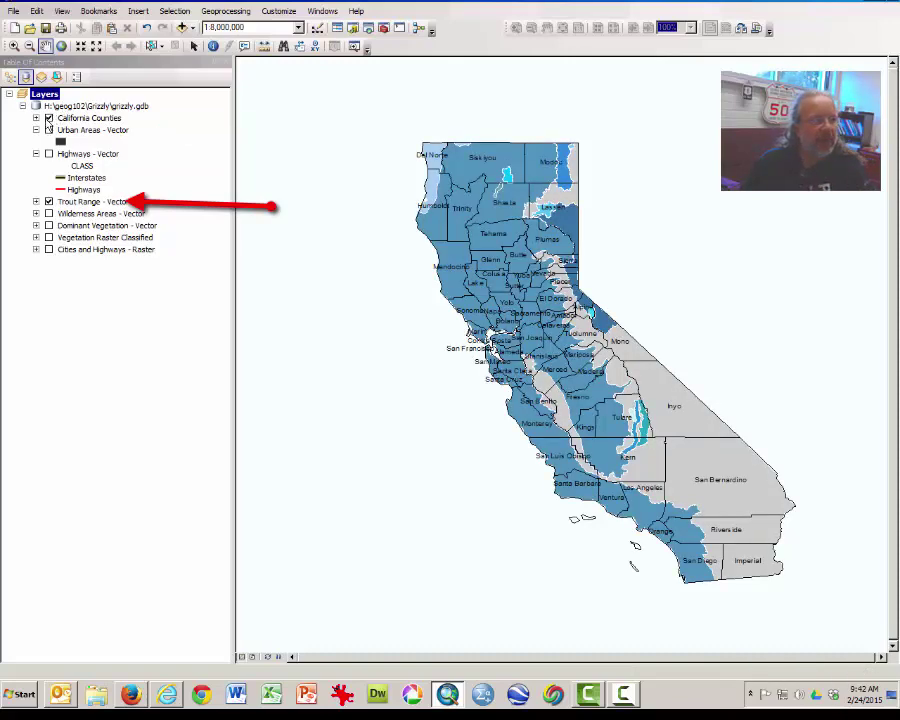
click(60, 118)
click(48, 118)
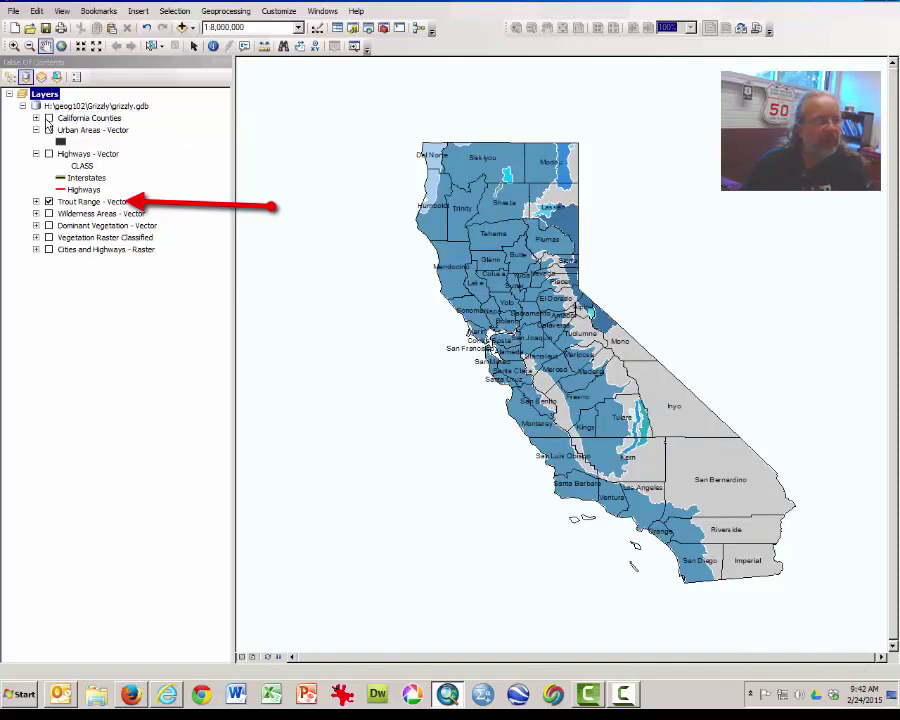
click(10, 76)
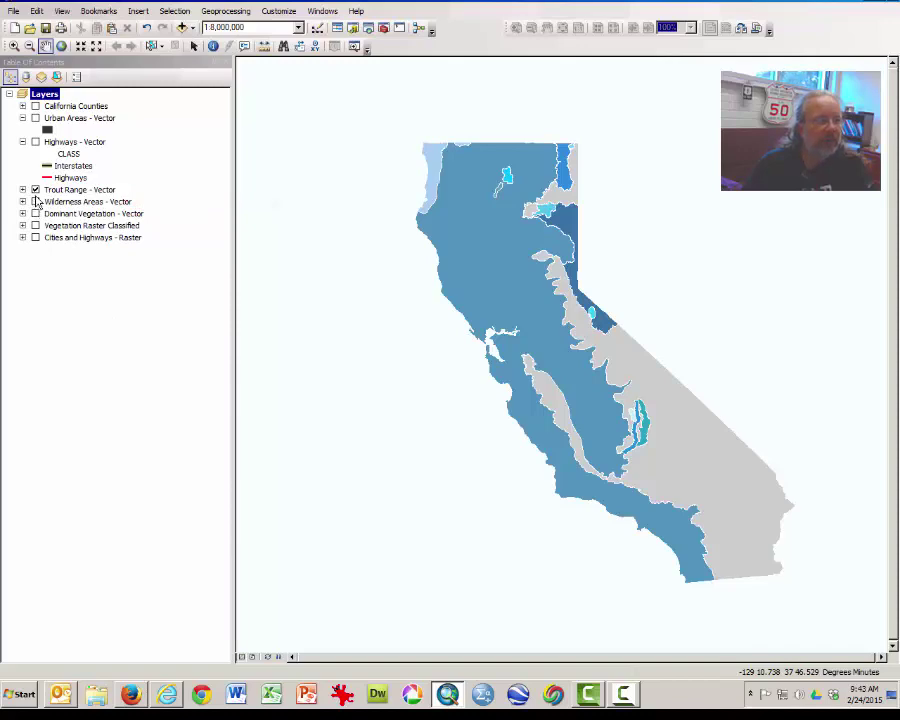
Preview counties and highways, then show only Wilderness Areas, hiding Trout Range and Urban Areas
click(35, 106)
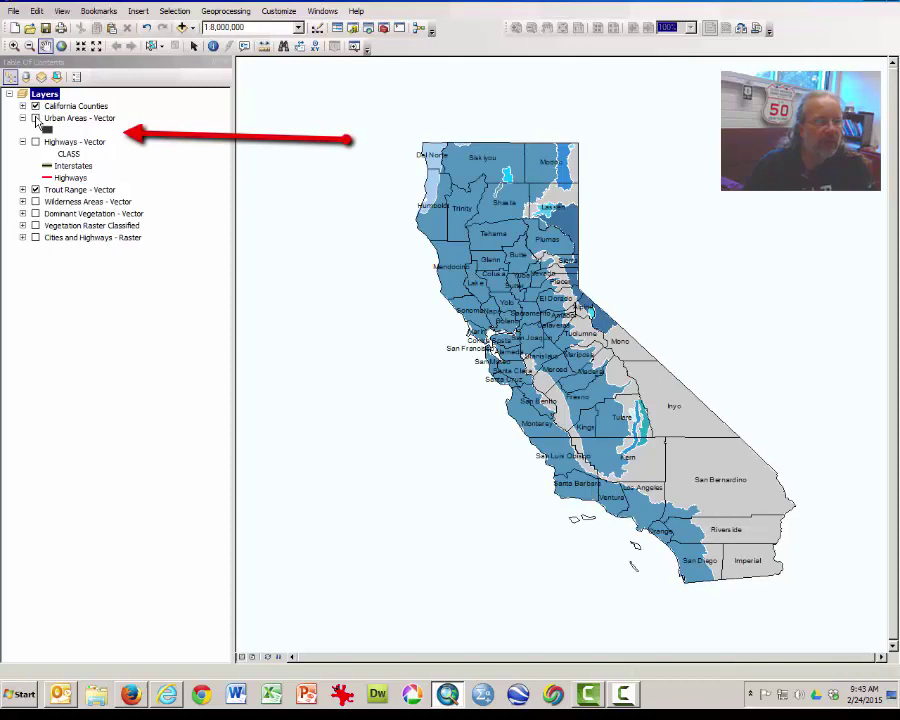
click(36, 118)
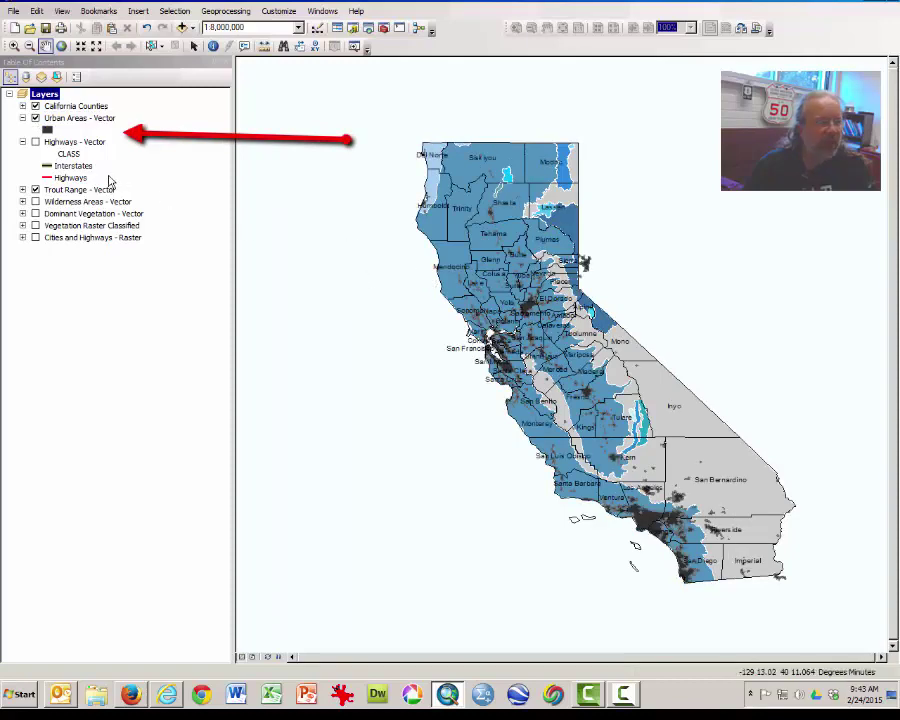
click(36, 106)
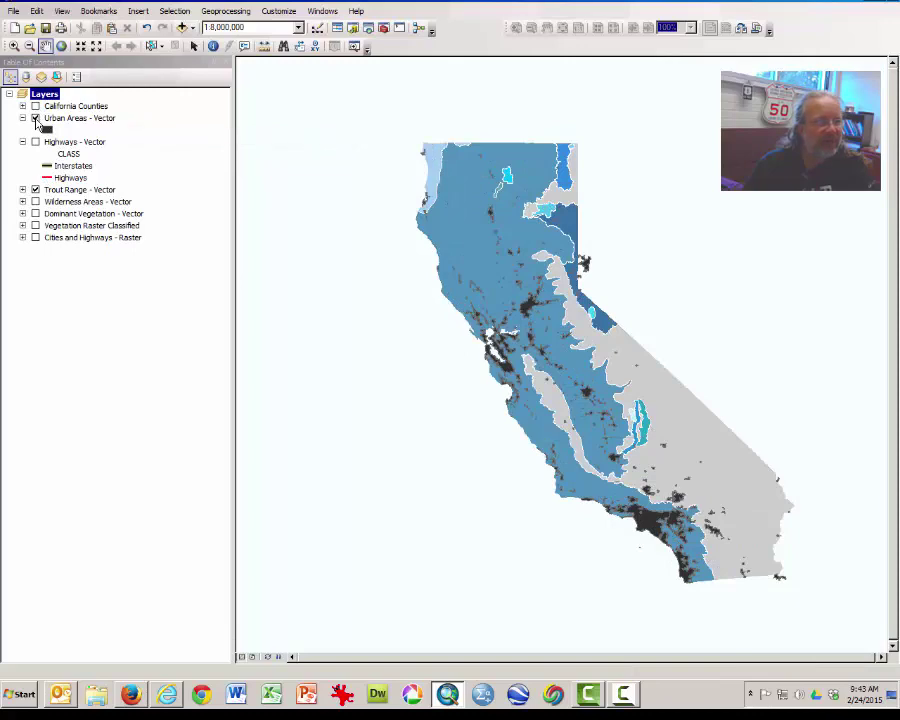
click(36, 142)
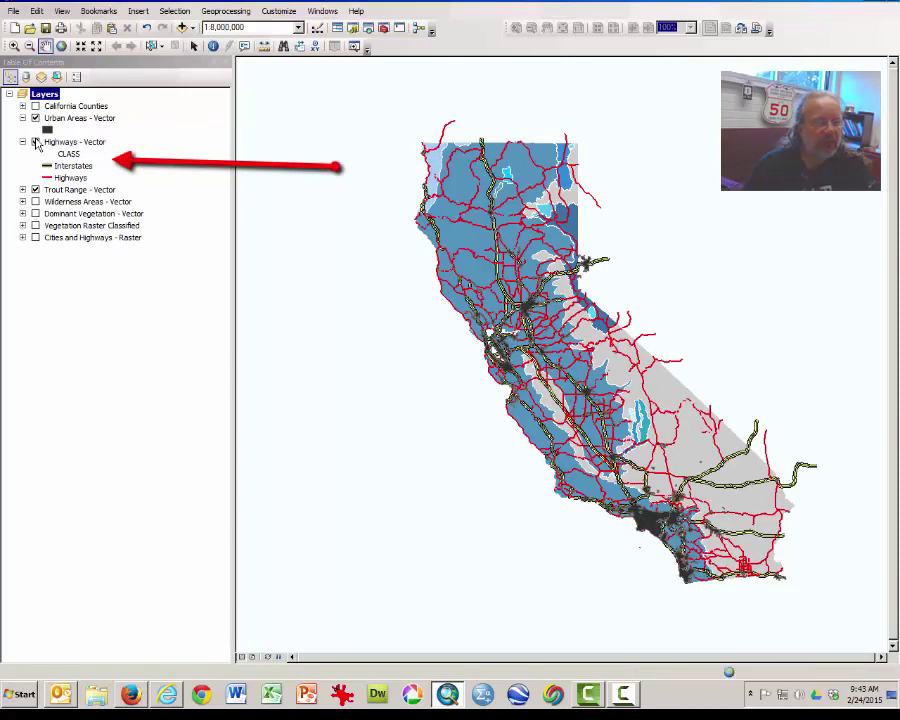
click(36, 142)
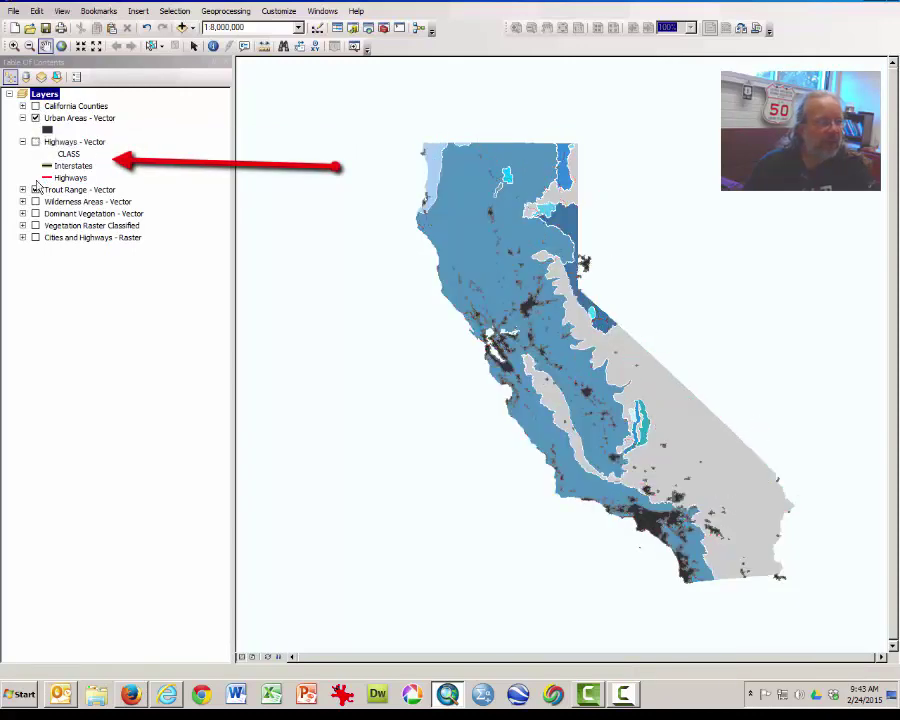
click(36, 201)
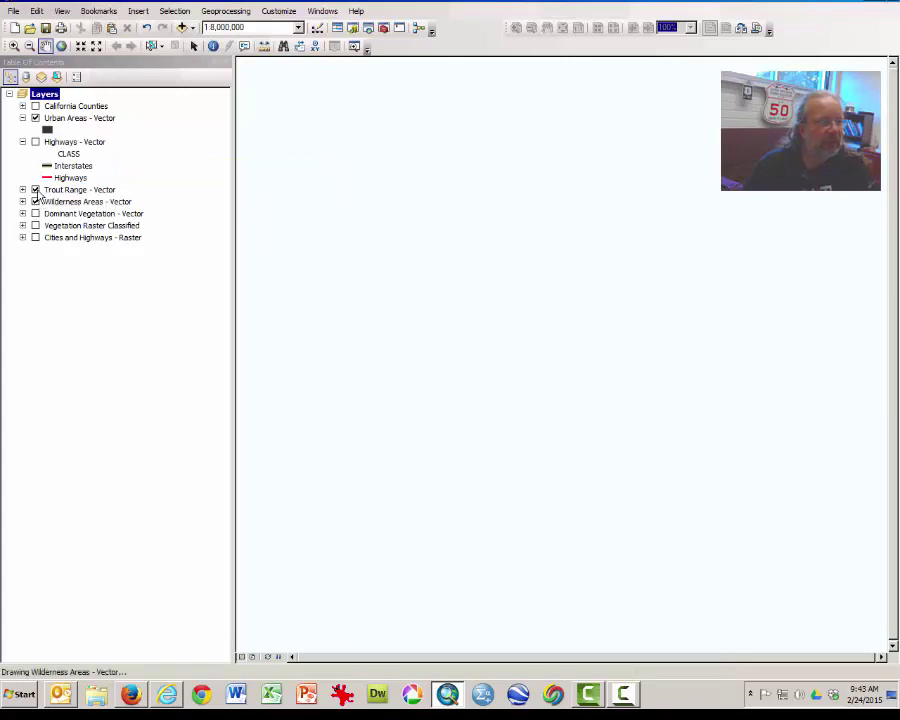
click(36, 189)
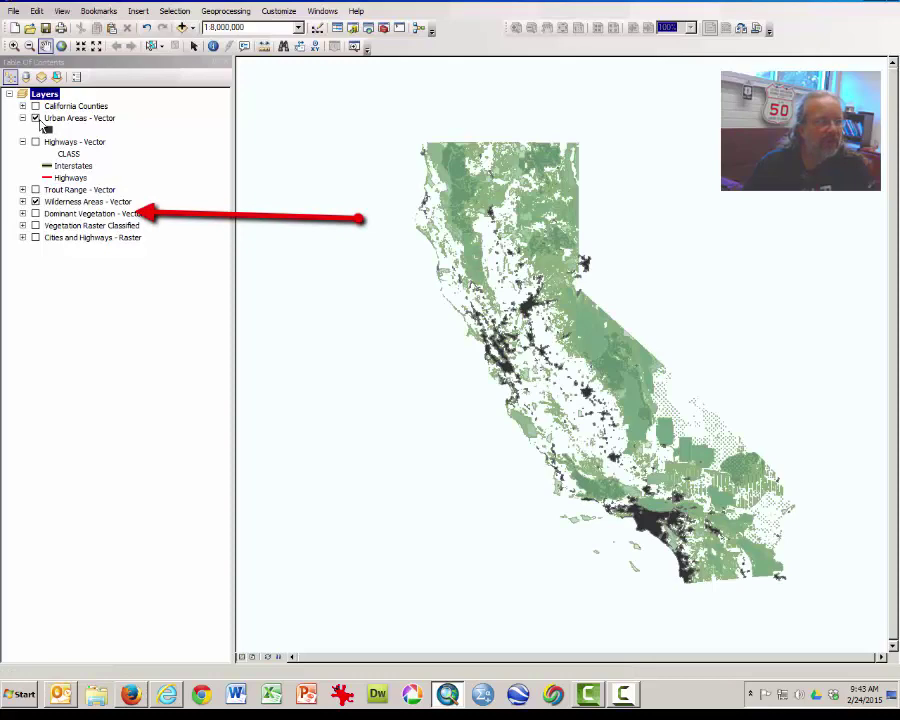
click(37, 119)
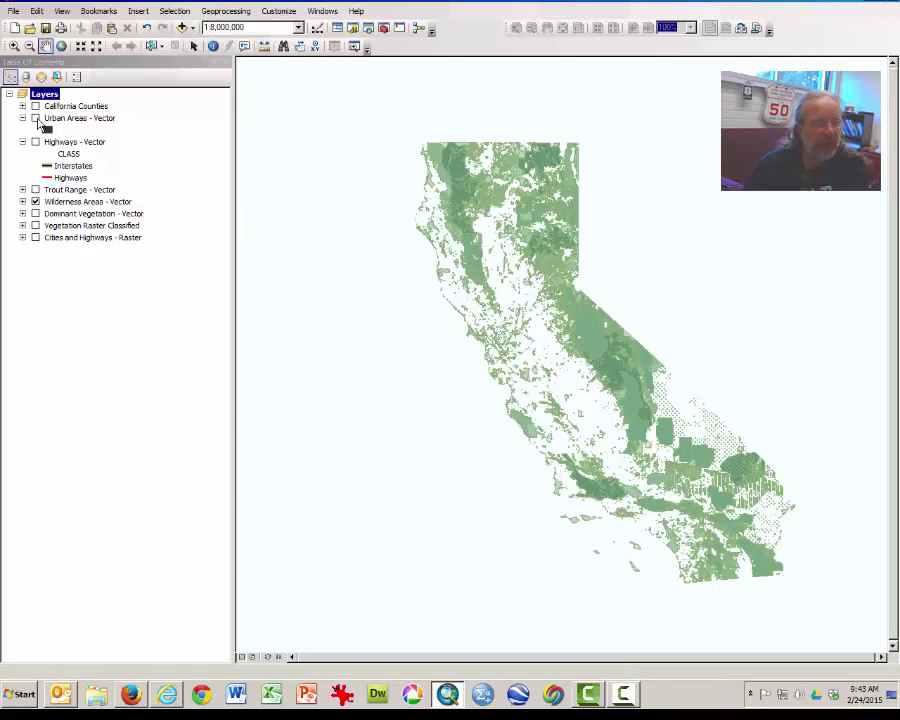
Hide Wilderness Areas and compare Dominant Vegetation vector with Vegetation Raster Classified
click(36, 213)
click(36, 202)
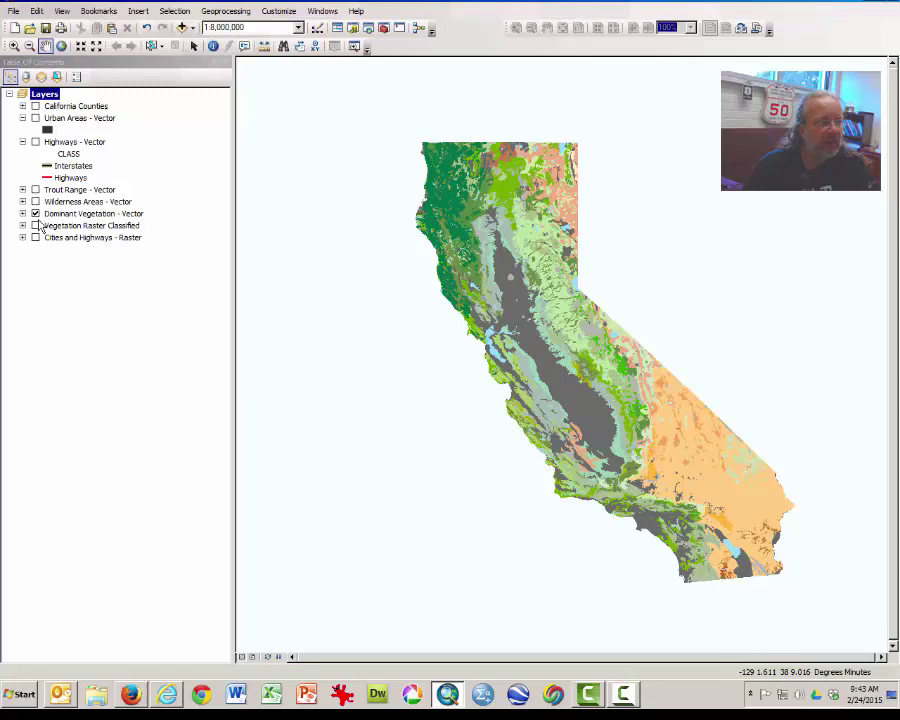
click(36, 226)
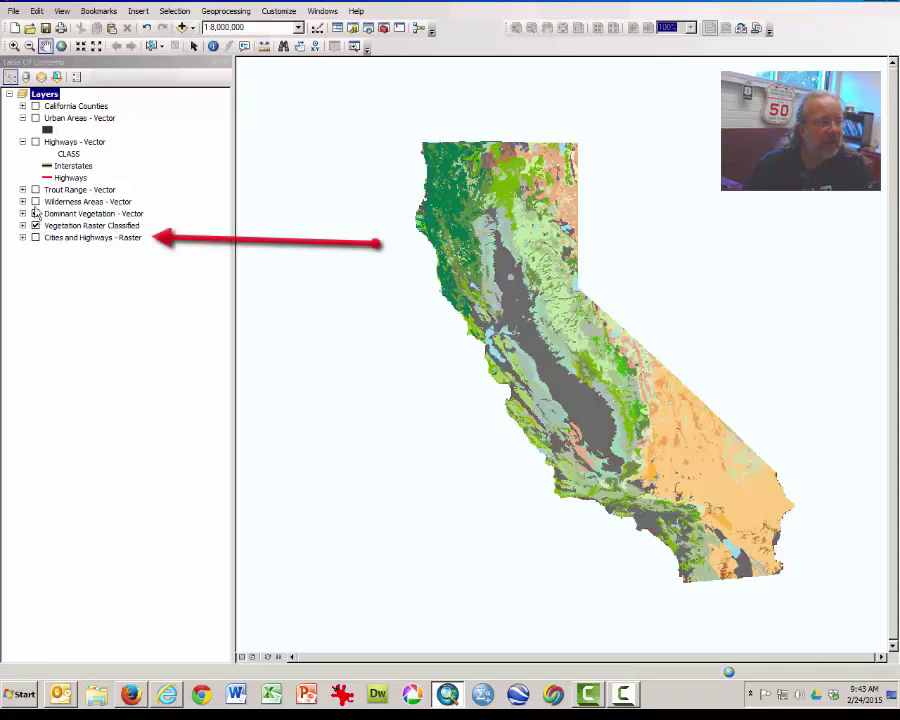
click(35, 214)
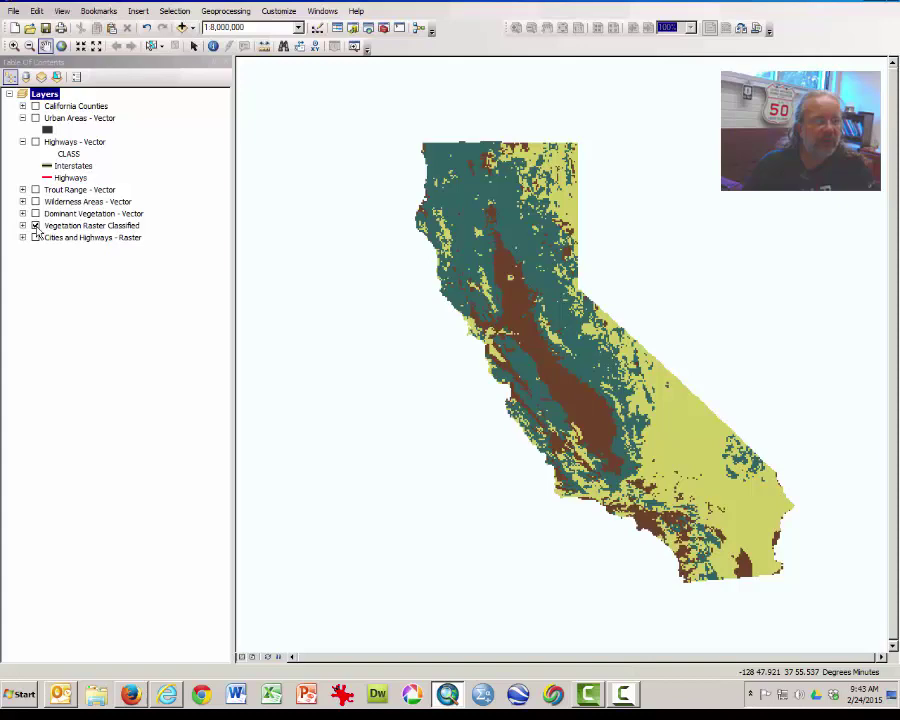
click(35, 213)
click(35, 225)
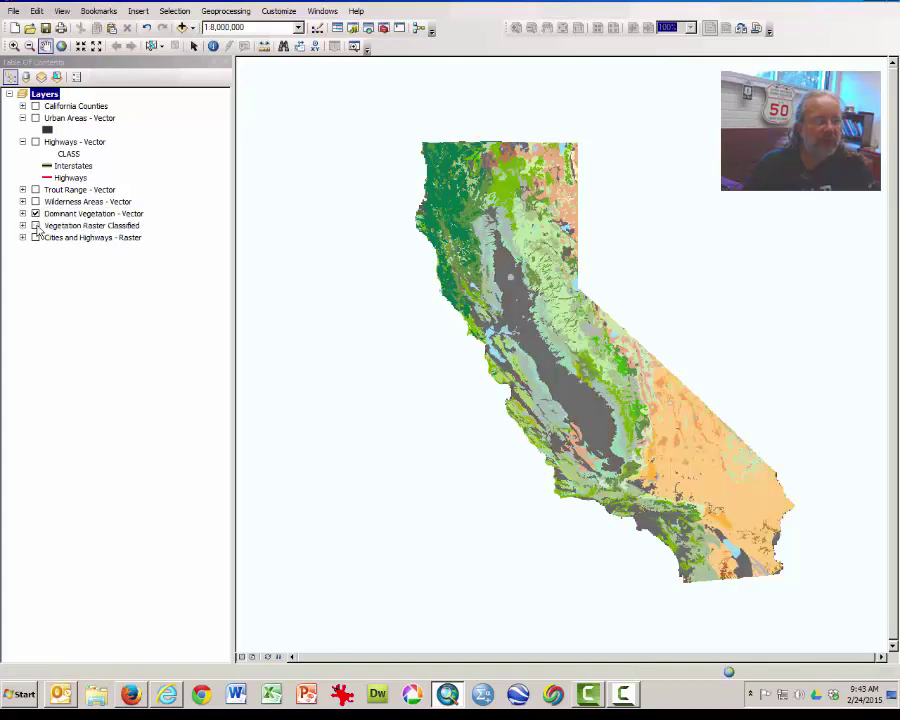
click(35, 225)
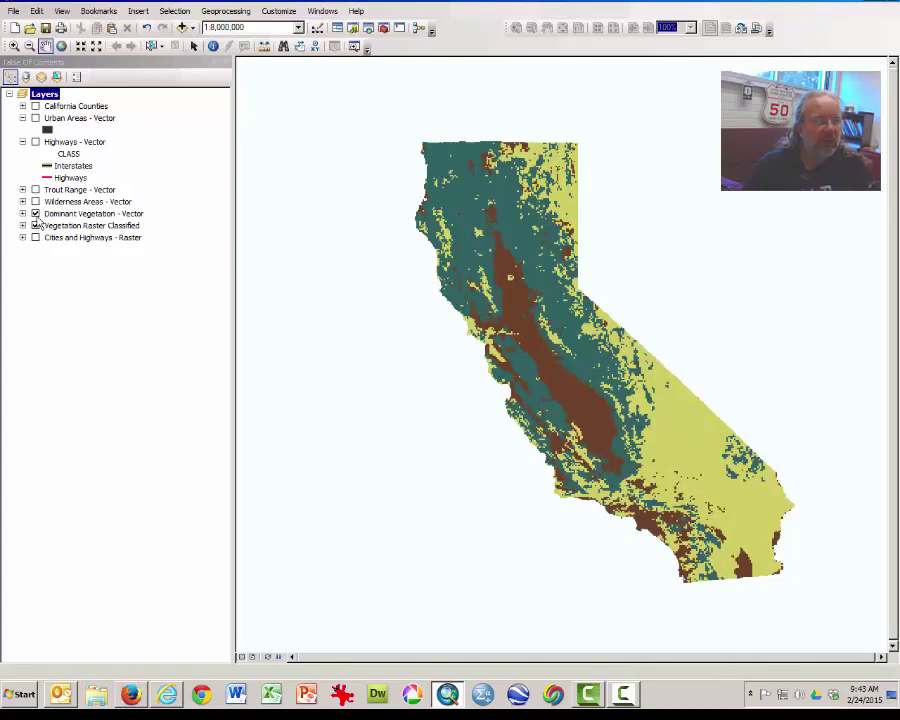
click(35, 213)
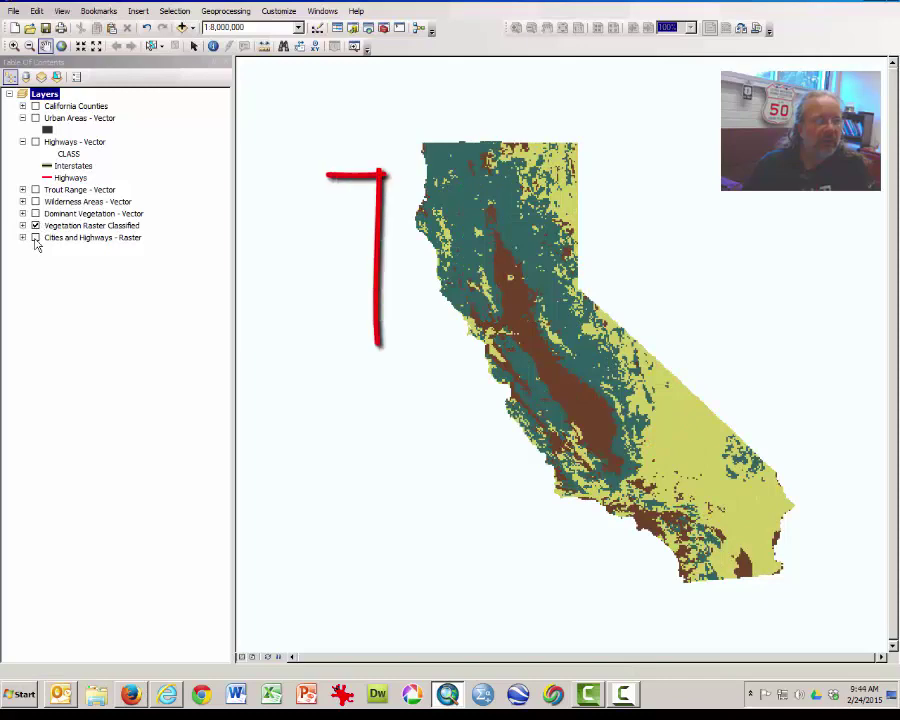
click(35, 237)
click(35, 225)
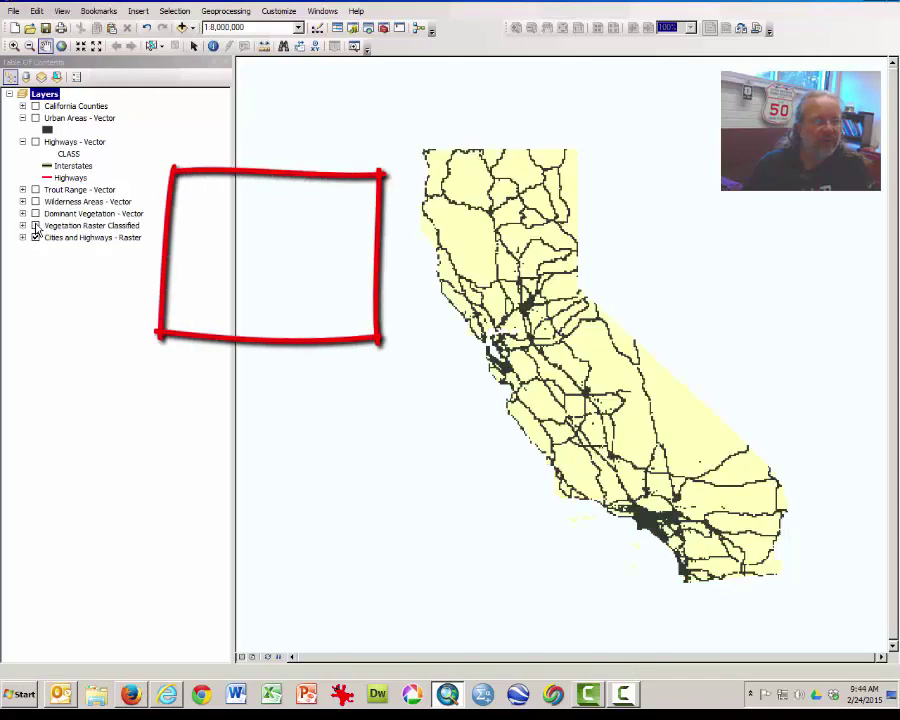
Compare Highways - Vector with Cities and Highways - Raster, then hide both
click(37, 143)
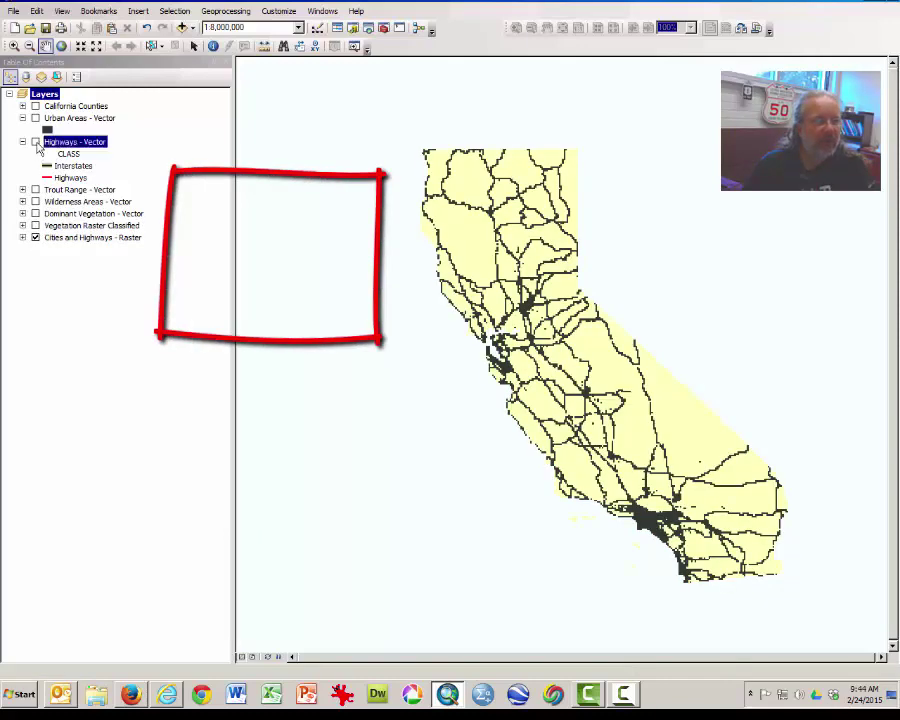
click(35, 142)
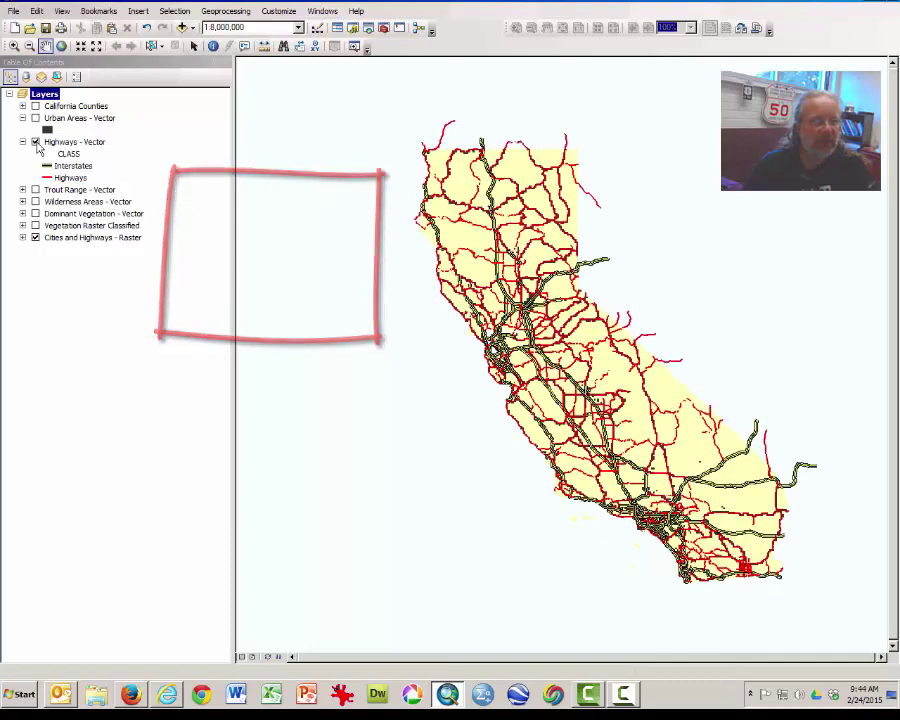
click(35, 142)
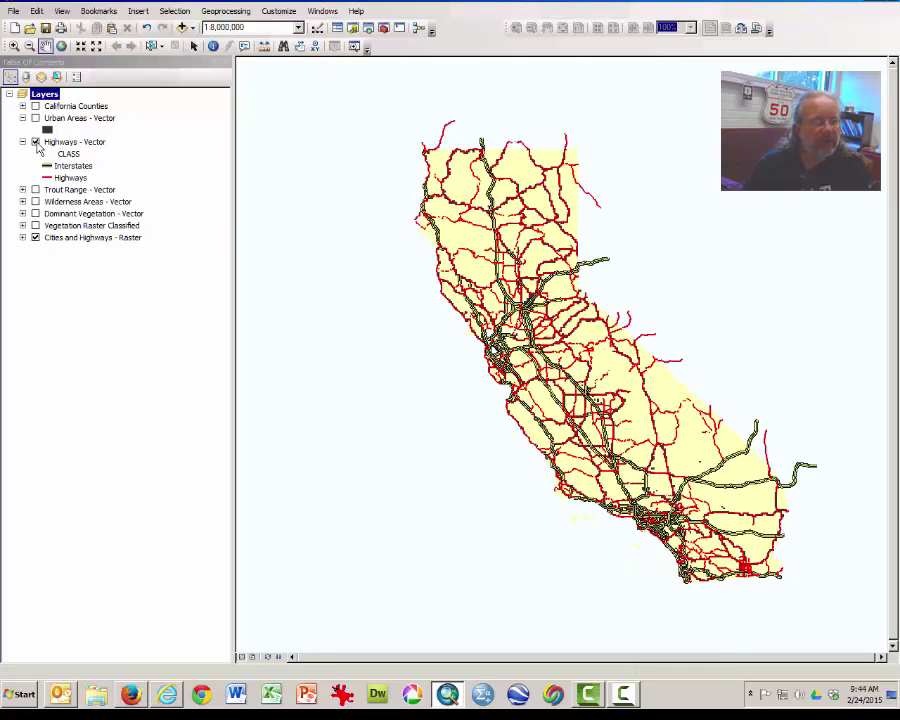
click(35, 142)
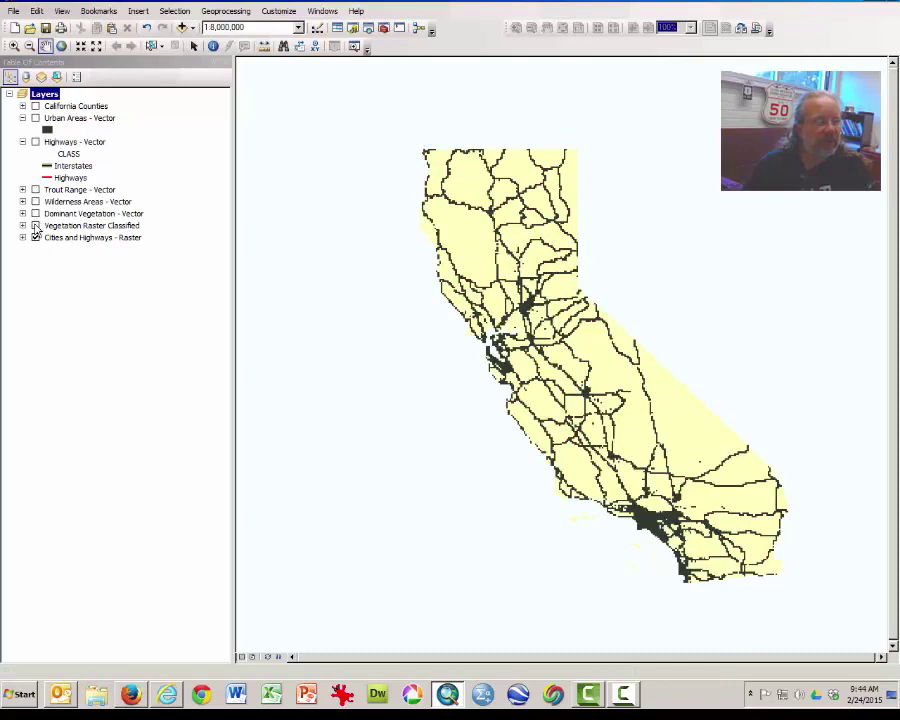
click(35, 238)
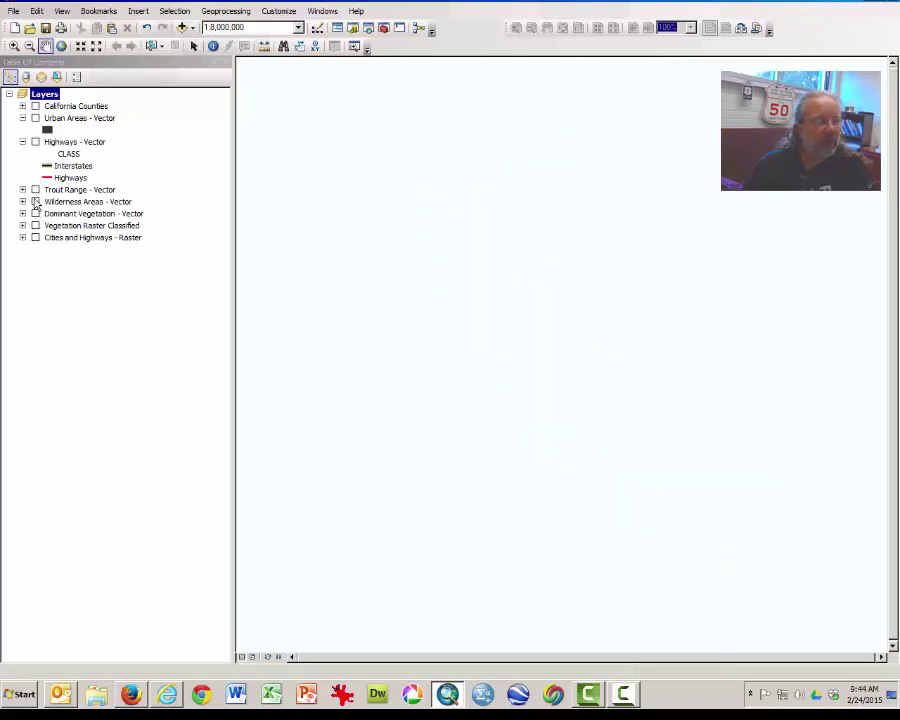
Show Trout Range alone and expand its legend to list the SPECIES categories
click(35, 189)
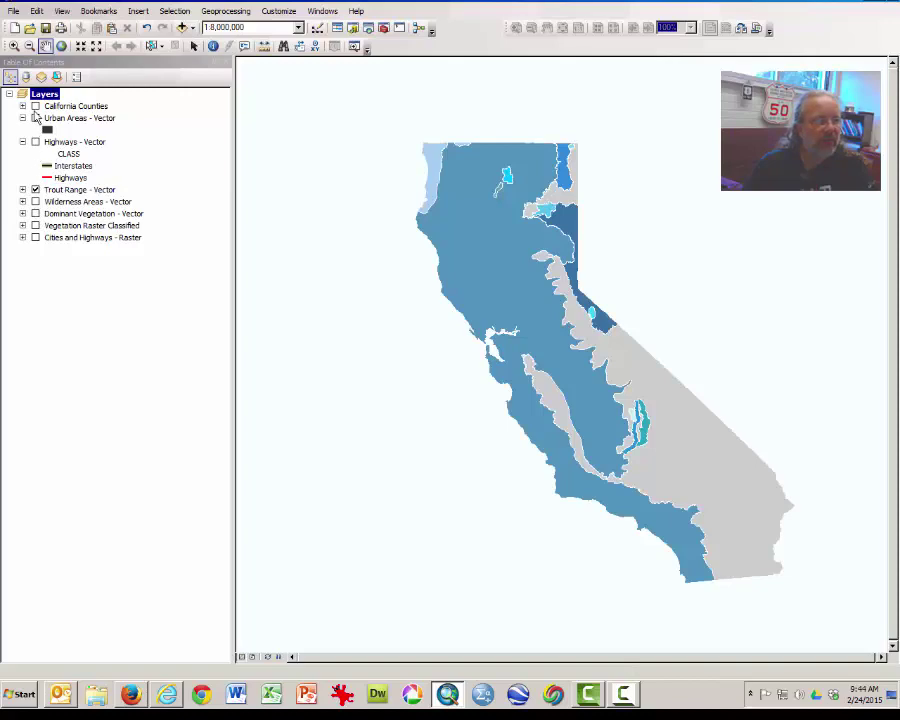
click(35, 106)
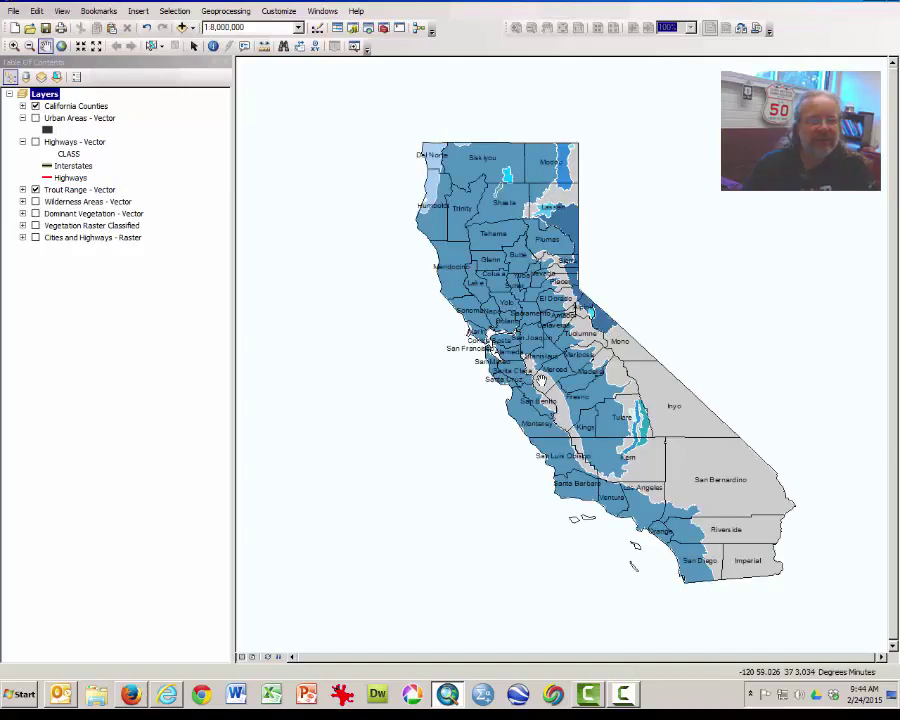
drag(628, 374, 606, 356)
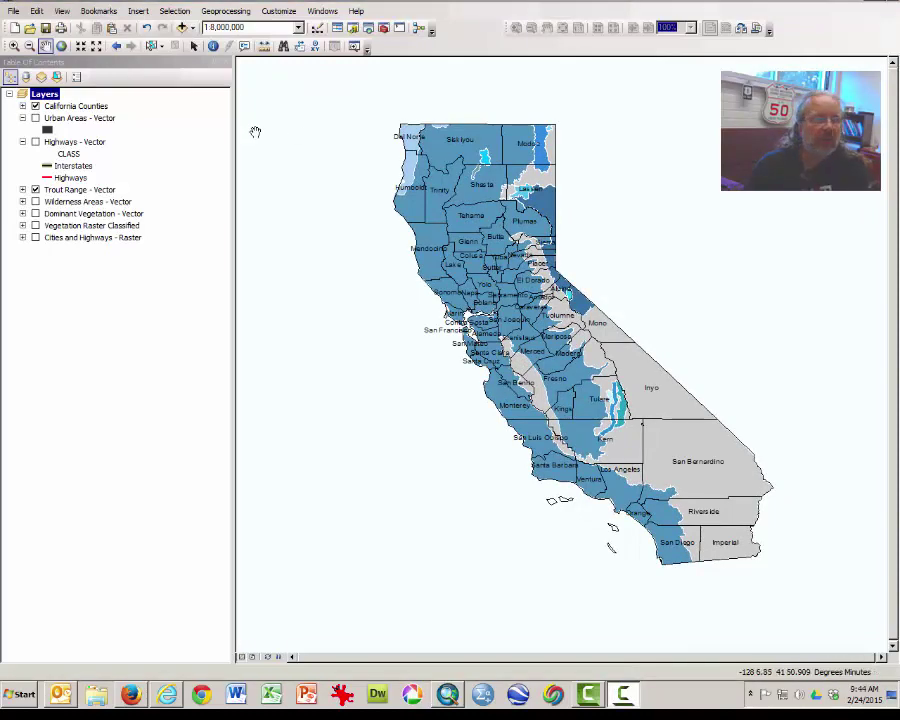
click(213, 47)
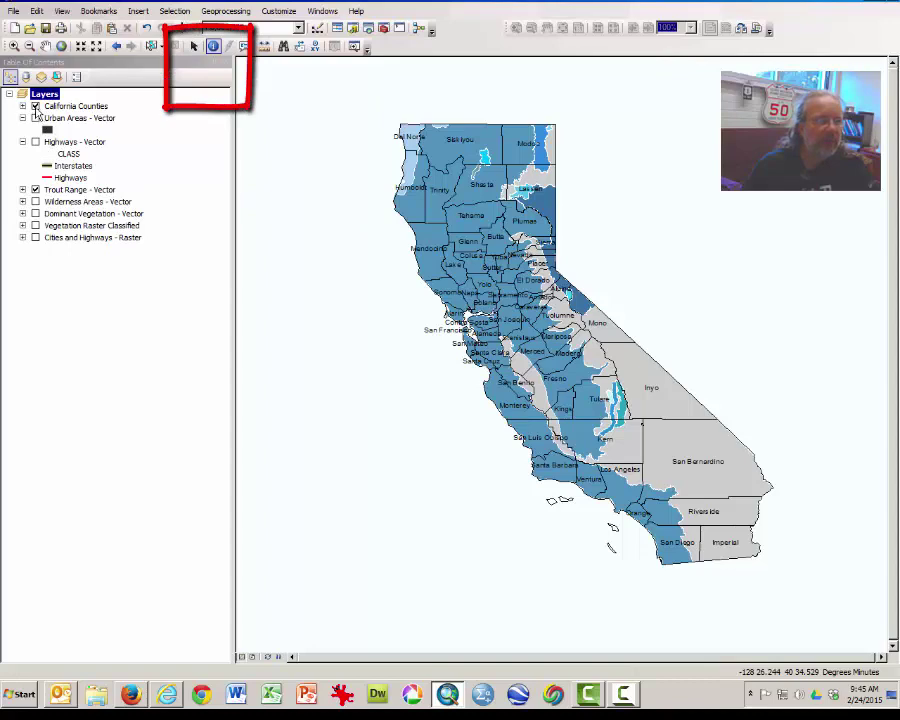
click(35, 106)
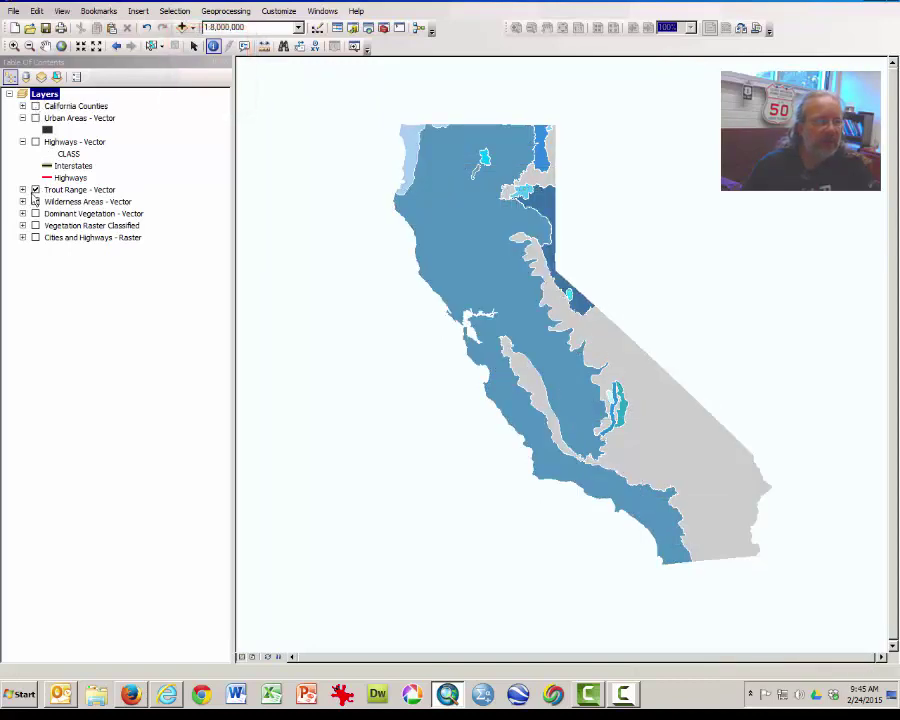
click(22, 190)
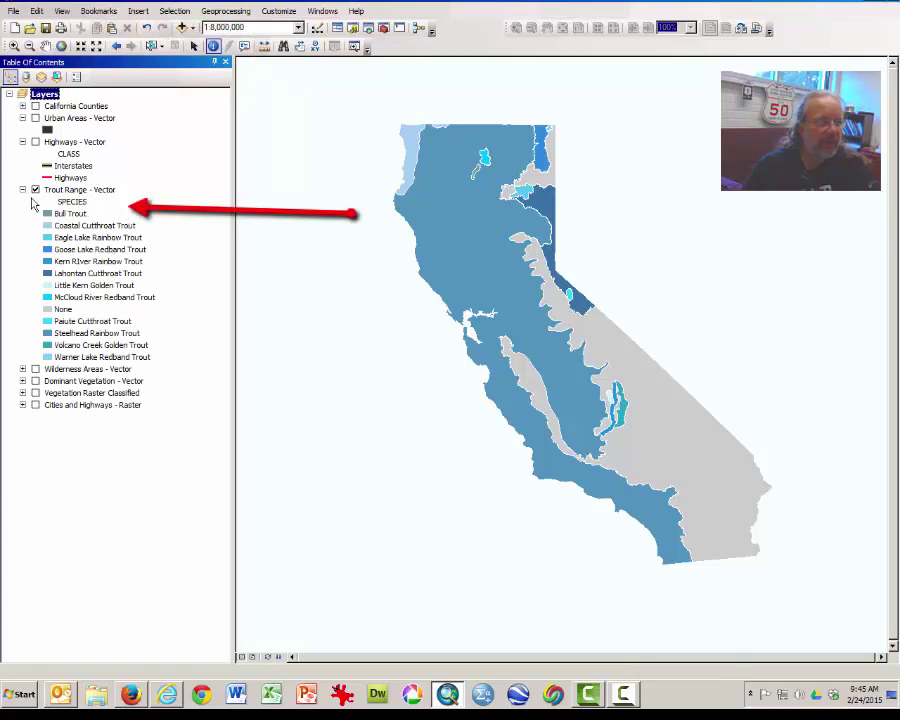
Fill the None trout category light grey, after briefly trying pink
click(50, 313)
click(48, 311)
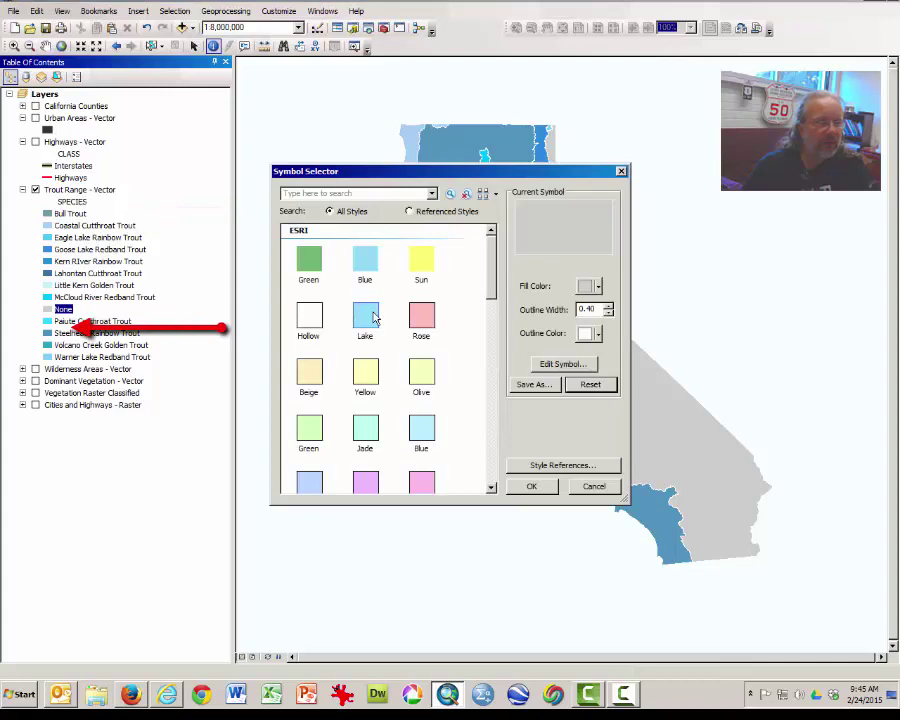
click(421, 316)
click(535, 487)
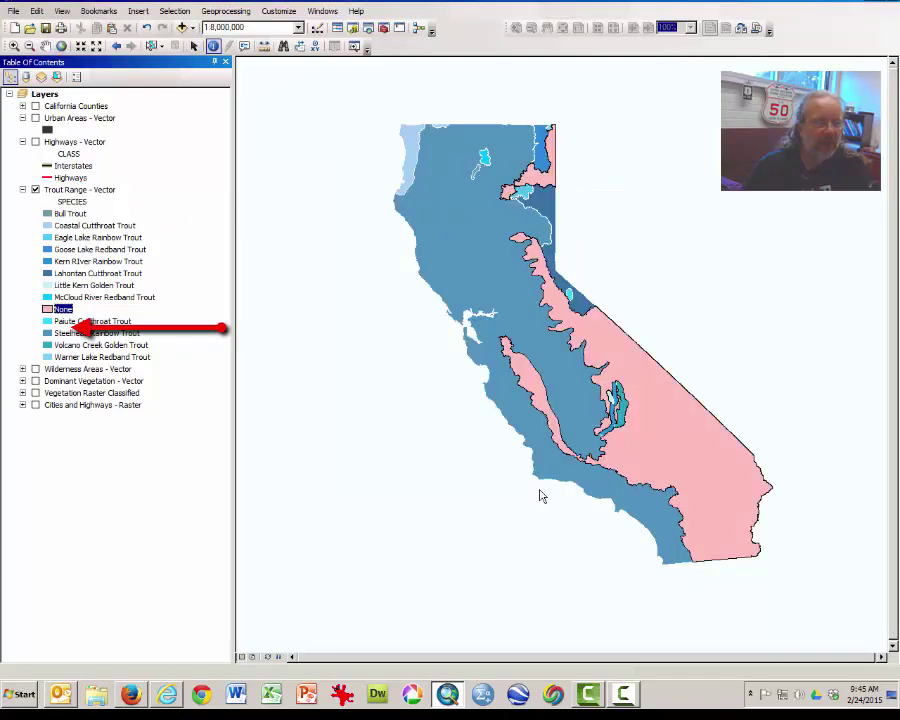
click(47, 309)
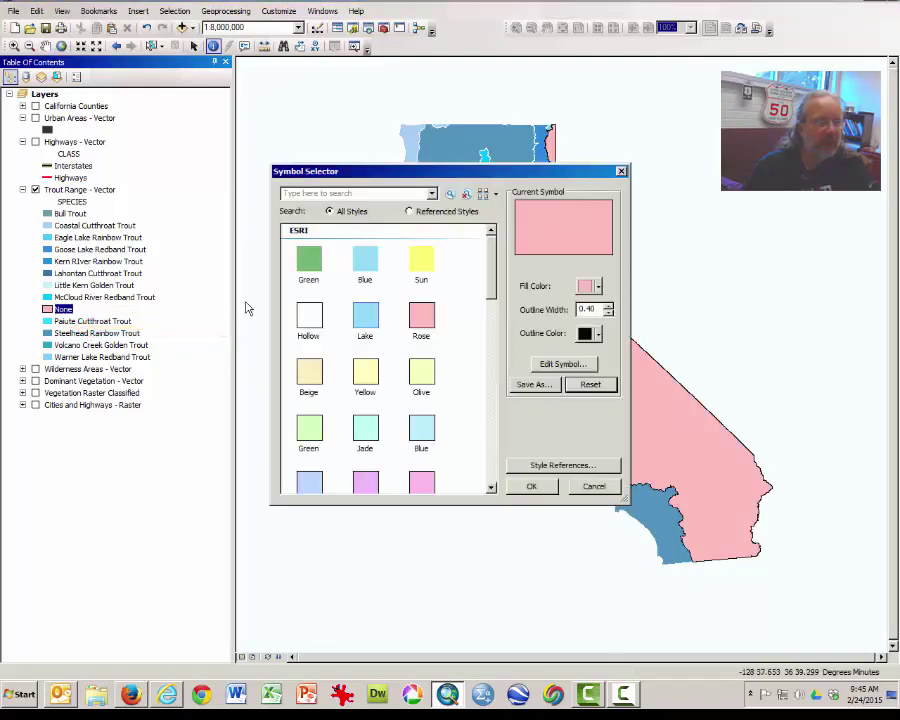
click(591, 288)
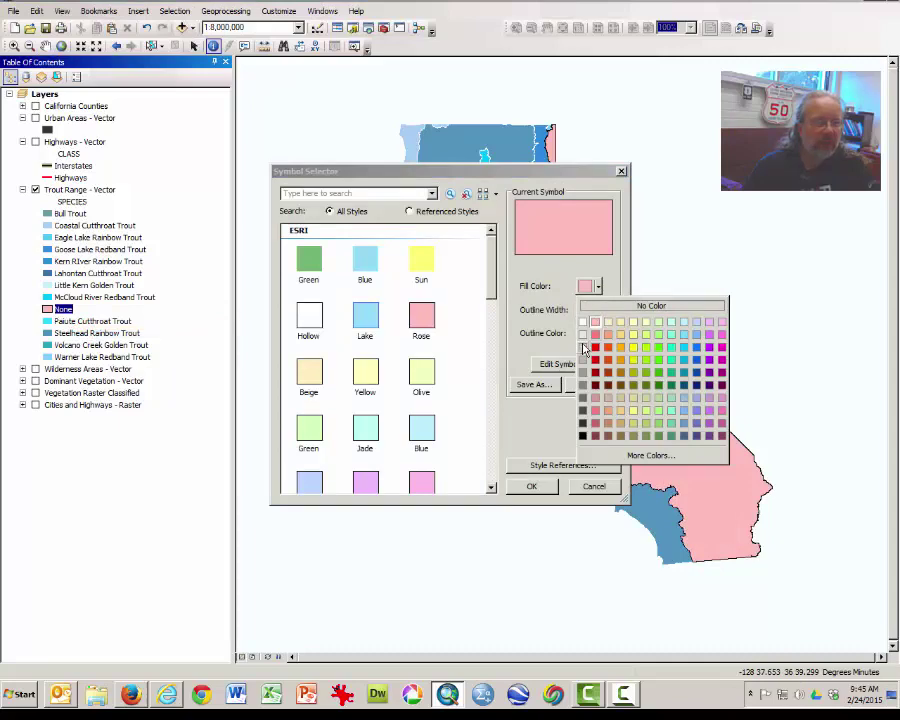
click(585, 375)
click(530, 486)
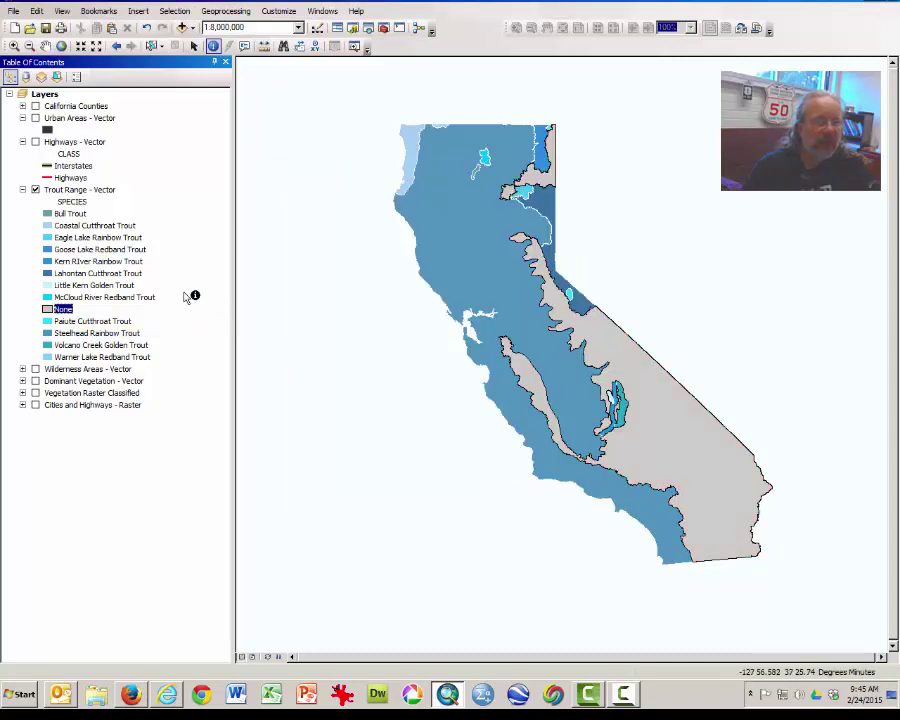
Toggle California Counties to compare with trout range, then return to the lab quiz page
click(35, 106)
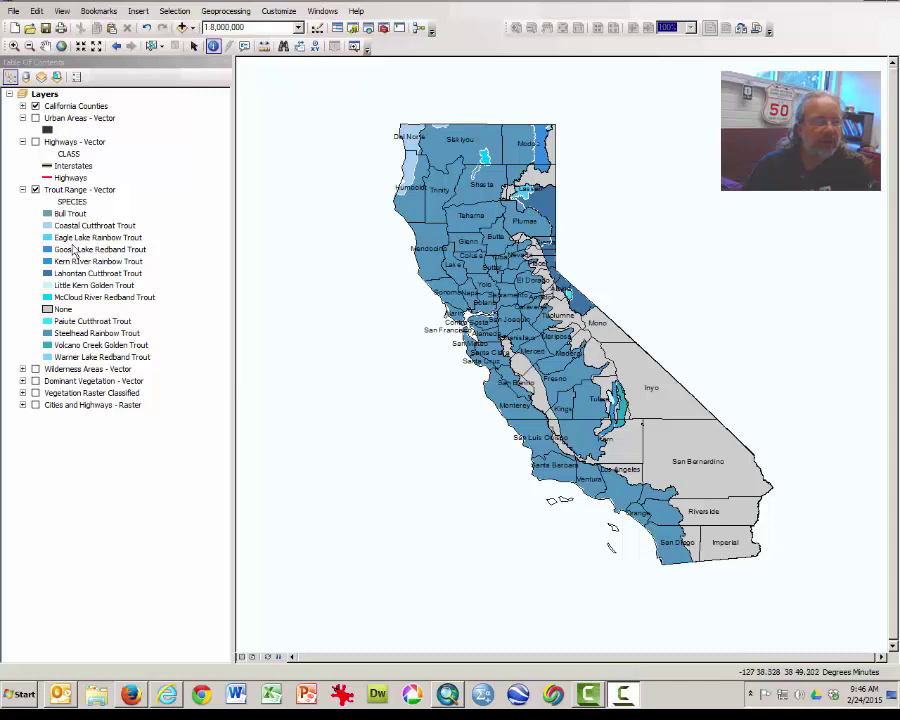
click(35, 106)
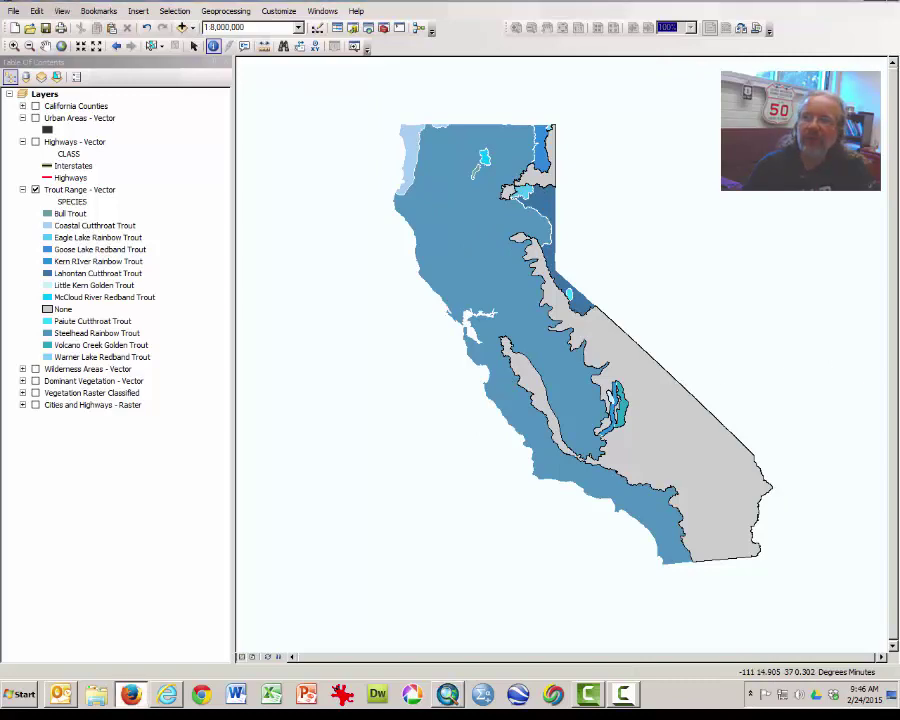
key(alt+Tab)
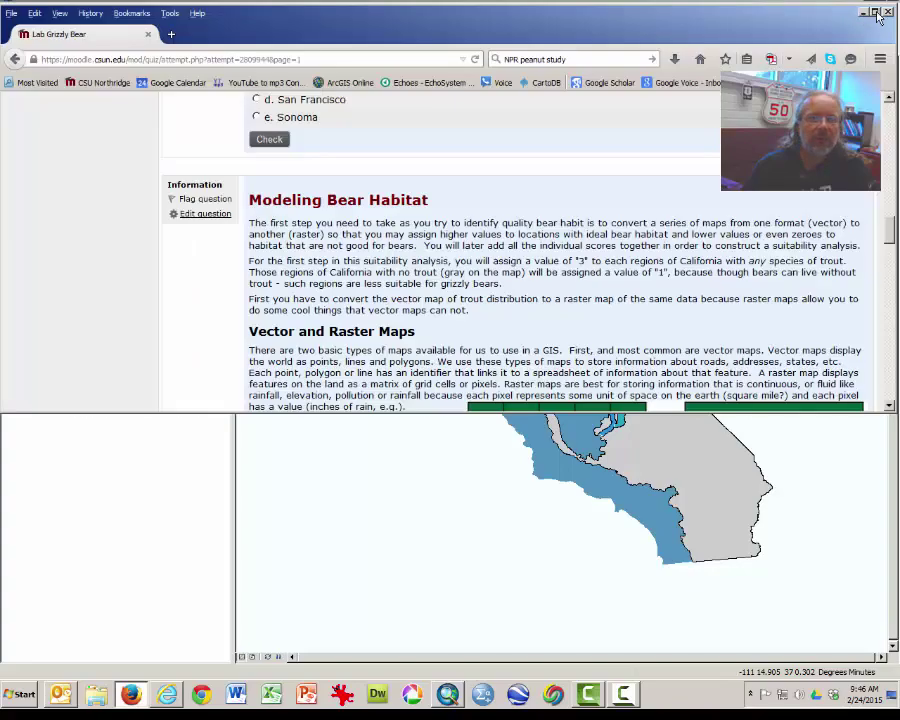
Read the Vector and Raster Maps instructions, then minimize Firefox to return to ArcMap
scroll(542, 286, down, 4)
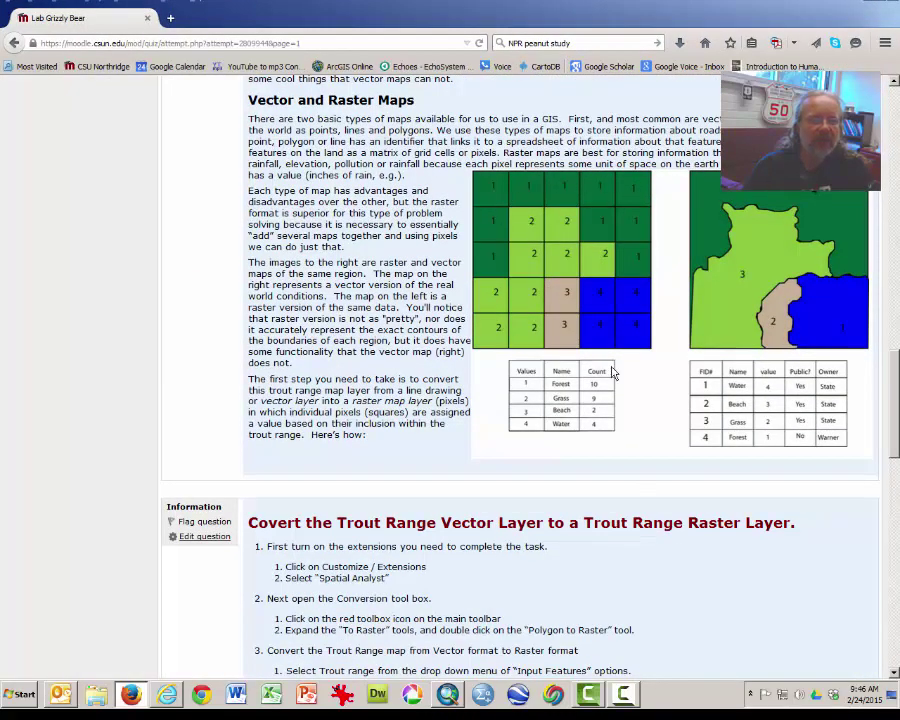
drag(270, 141, 346, 340)
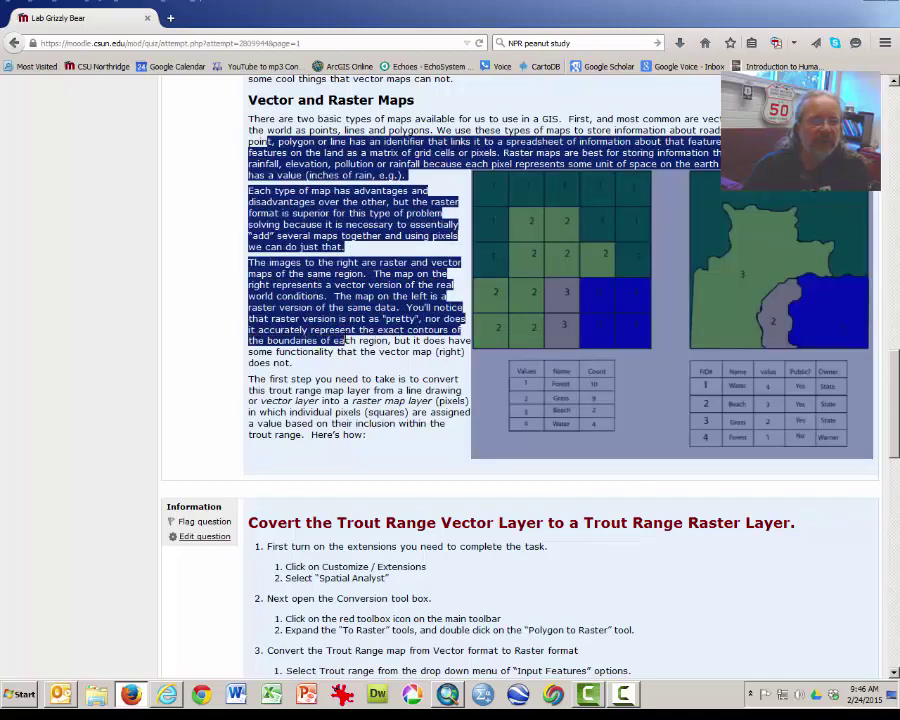
click(883, 4)
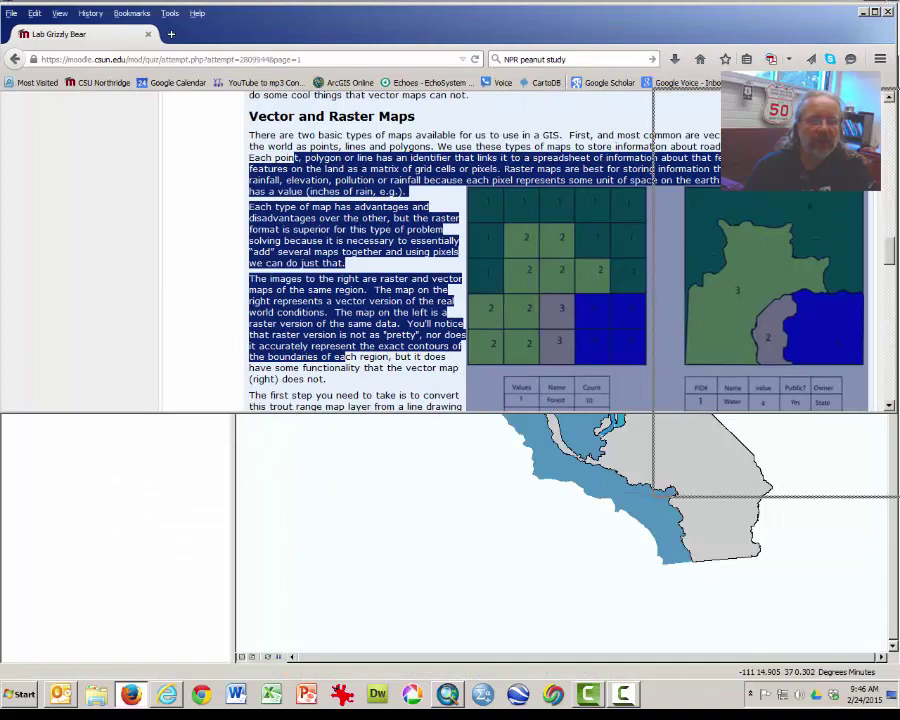
click(862, 12)
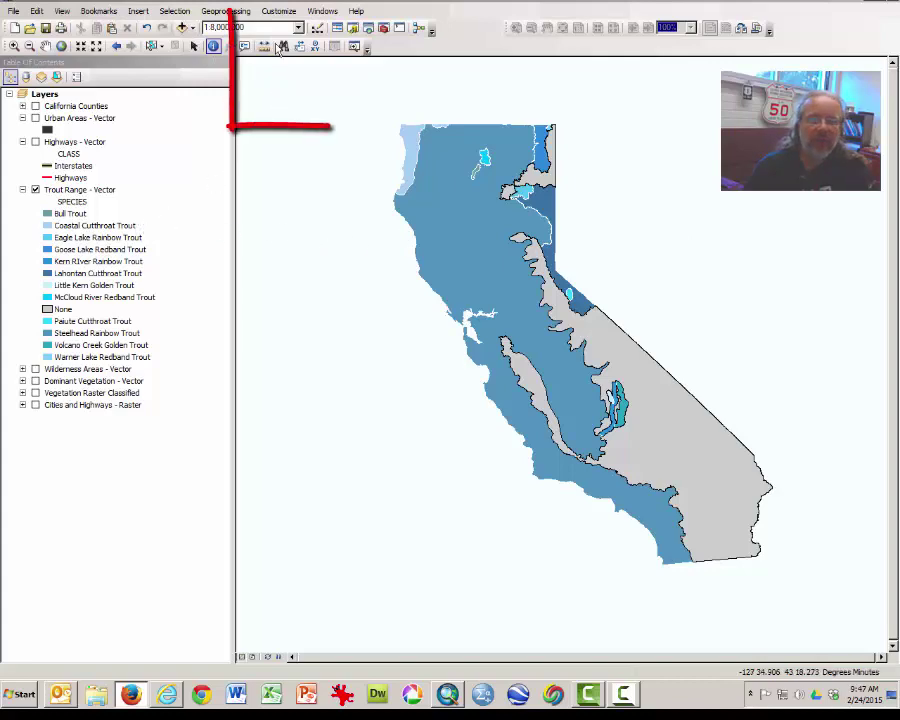
click(279, 14)
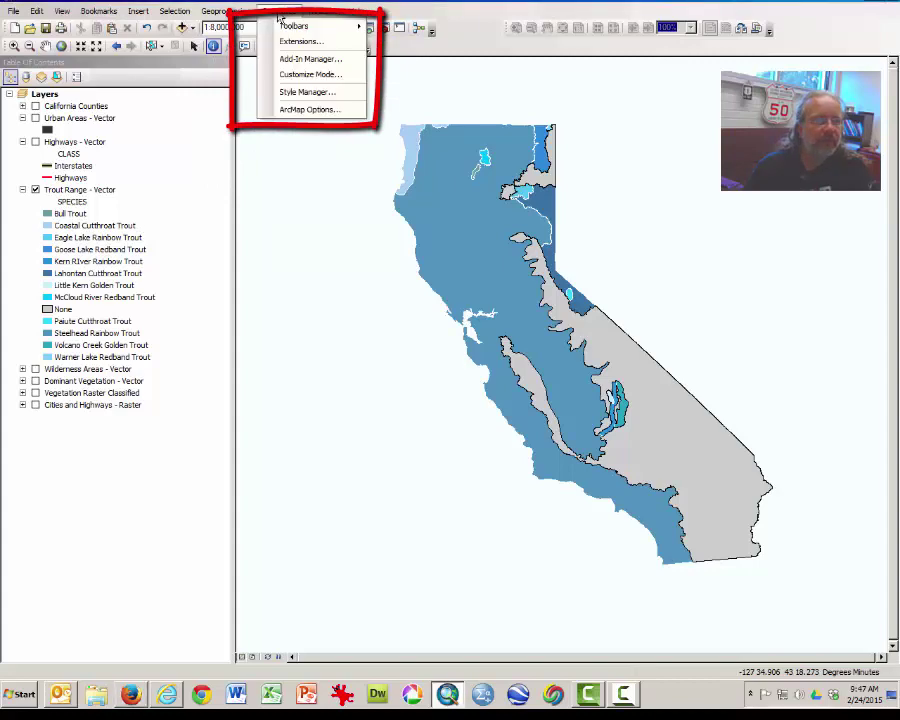
click(292, 42)
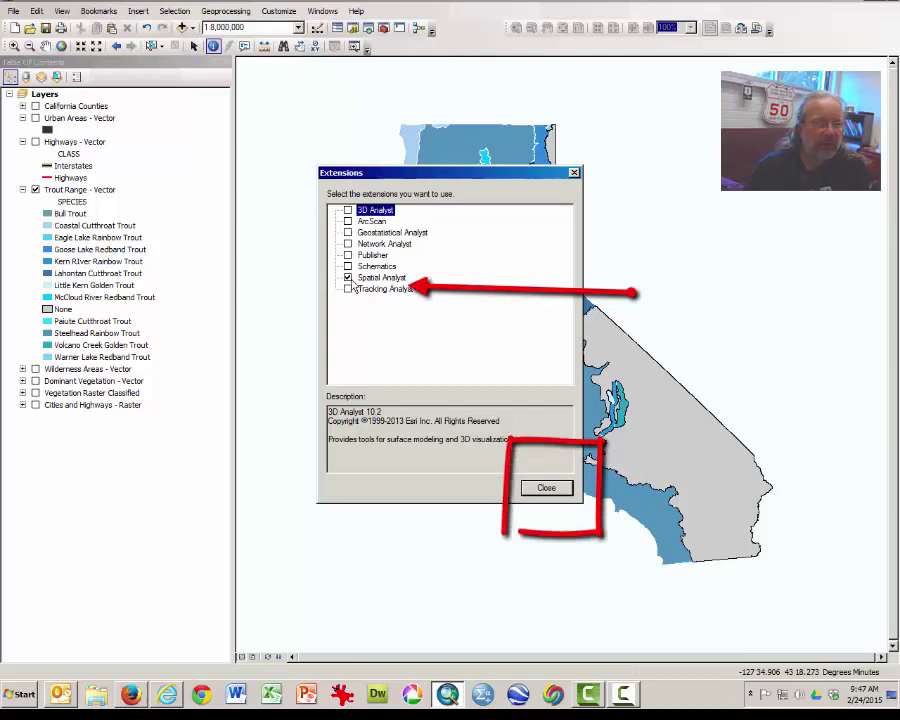
click(524, 489)
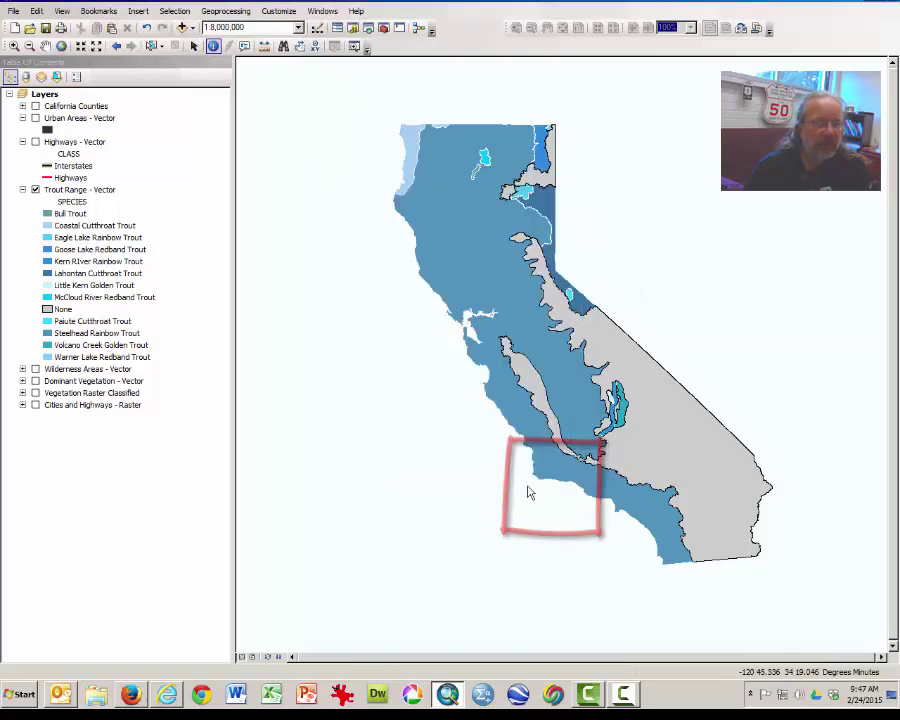
Launch Polygon to Raster from ArcToolbox's Conversion Tools > To Raster
click(391, 38)
click(533, 163)
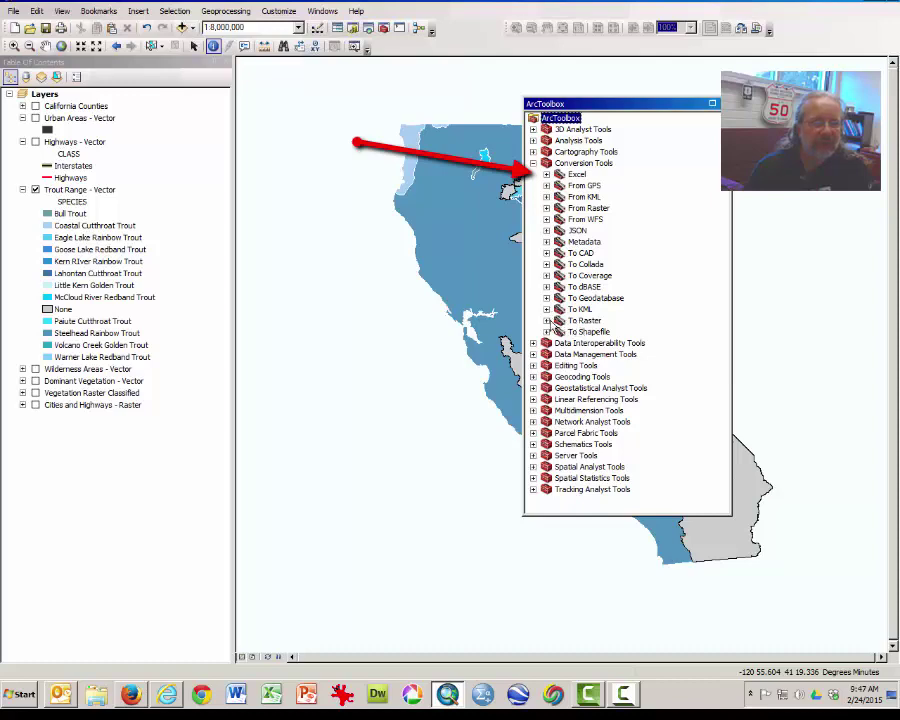
click(547, 321)
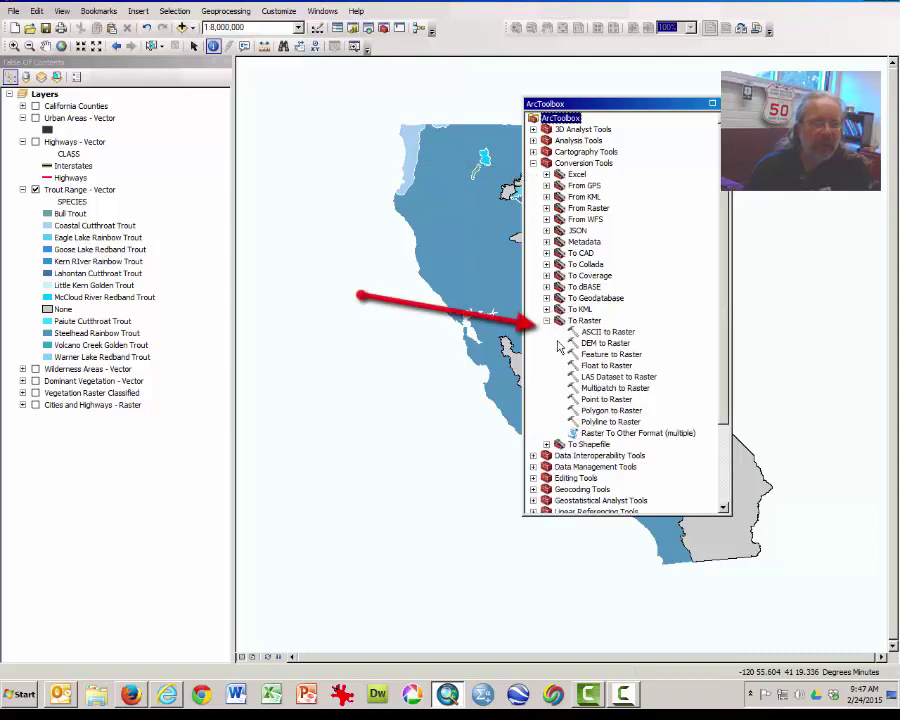
click(602, 411)
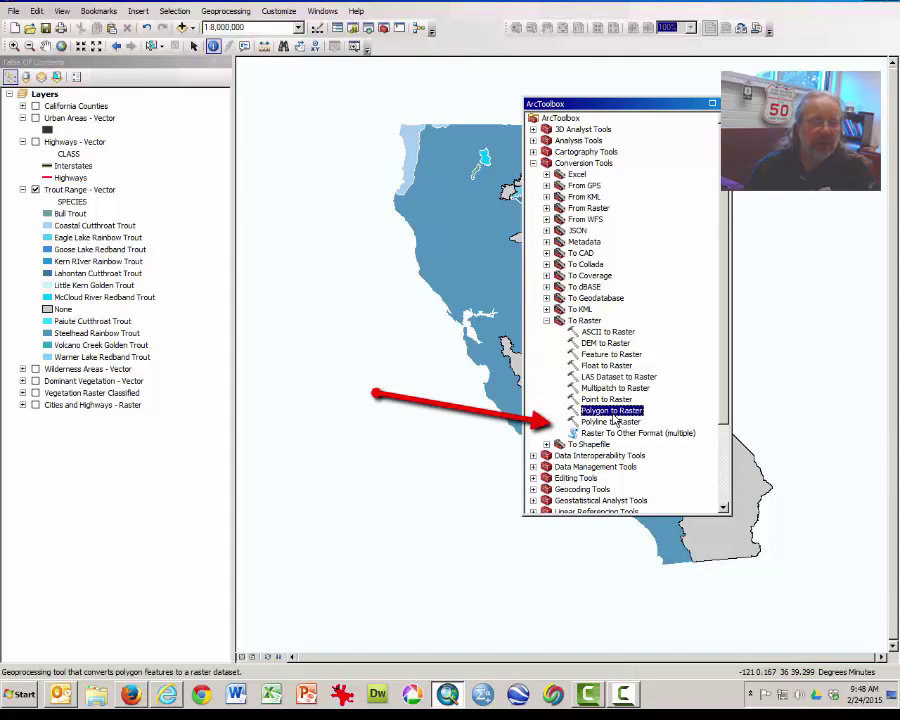
double_click(614, 414)
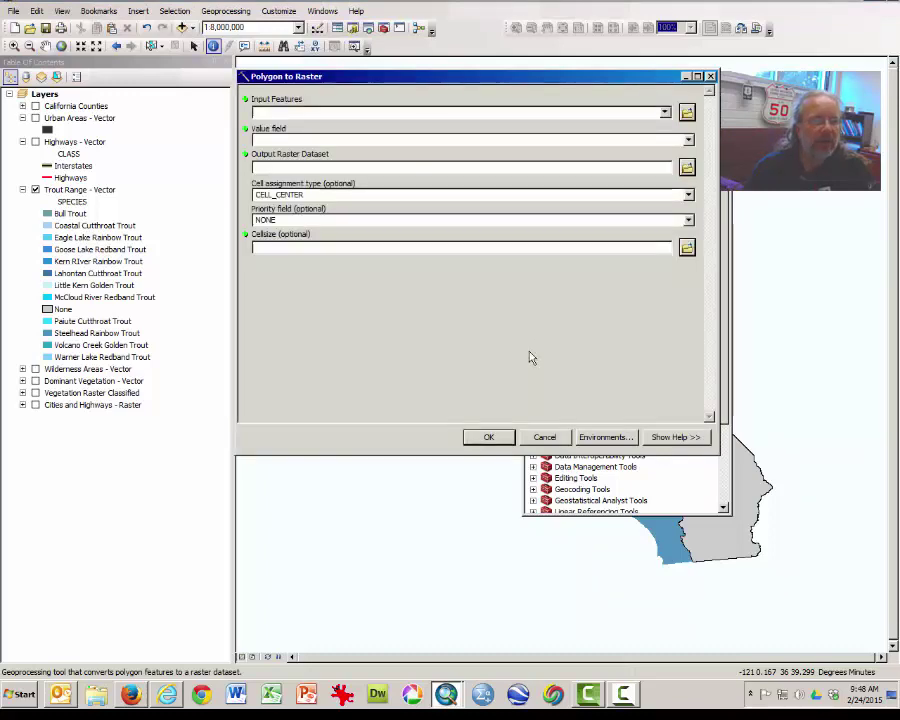
Set input Trout Range - Vector, value field SPECIES, and output CA_trout_PolygonToRaster2
click(665, 114)
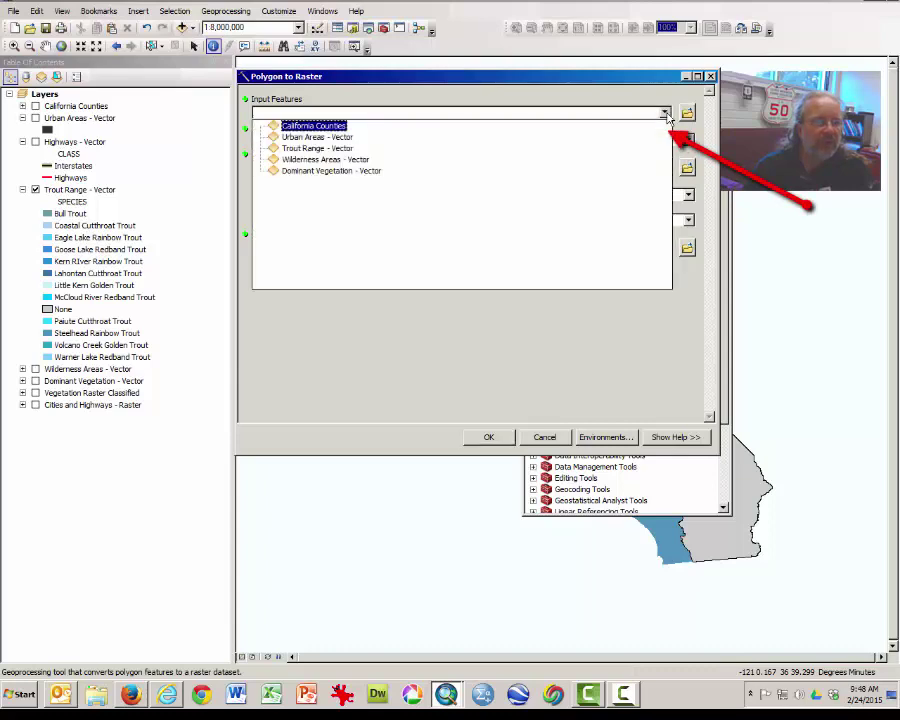
click(313, 149)
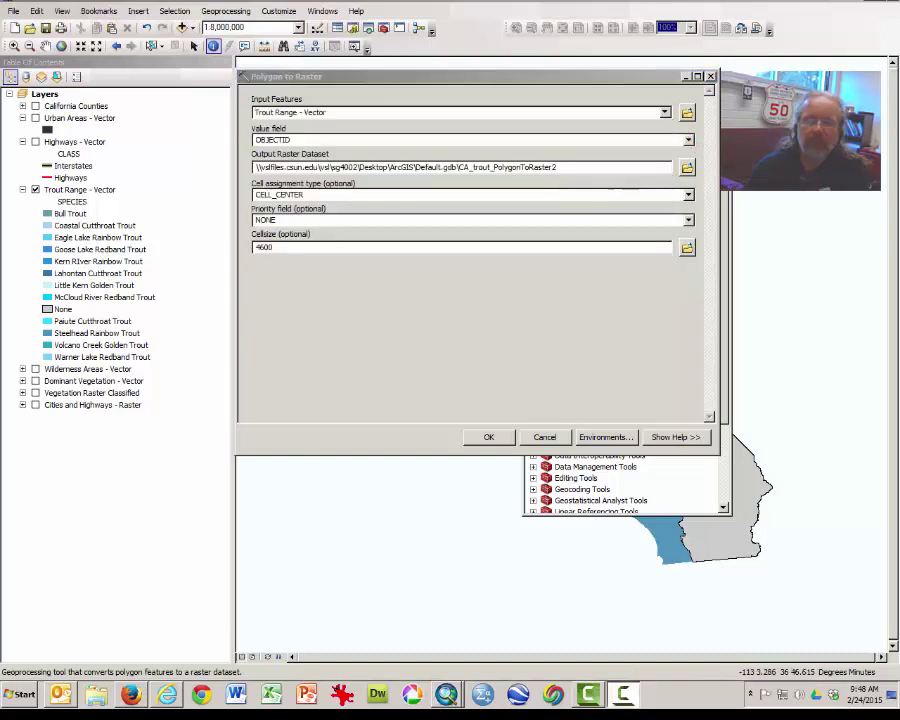
click(690, 143)
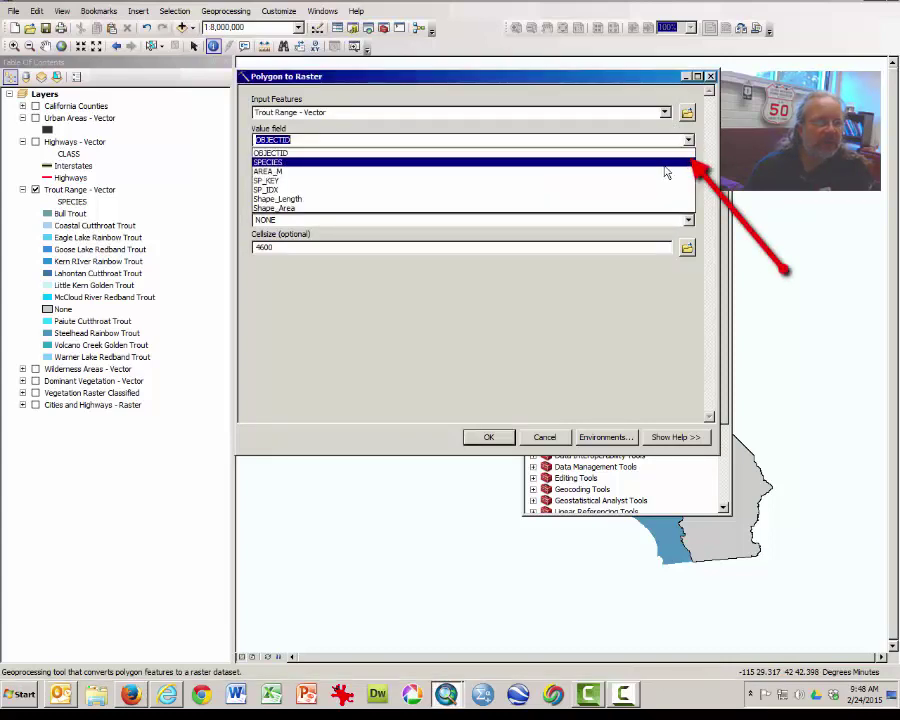
click(686, 155)
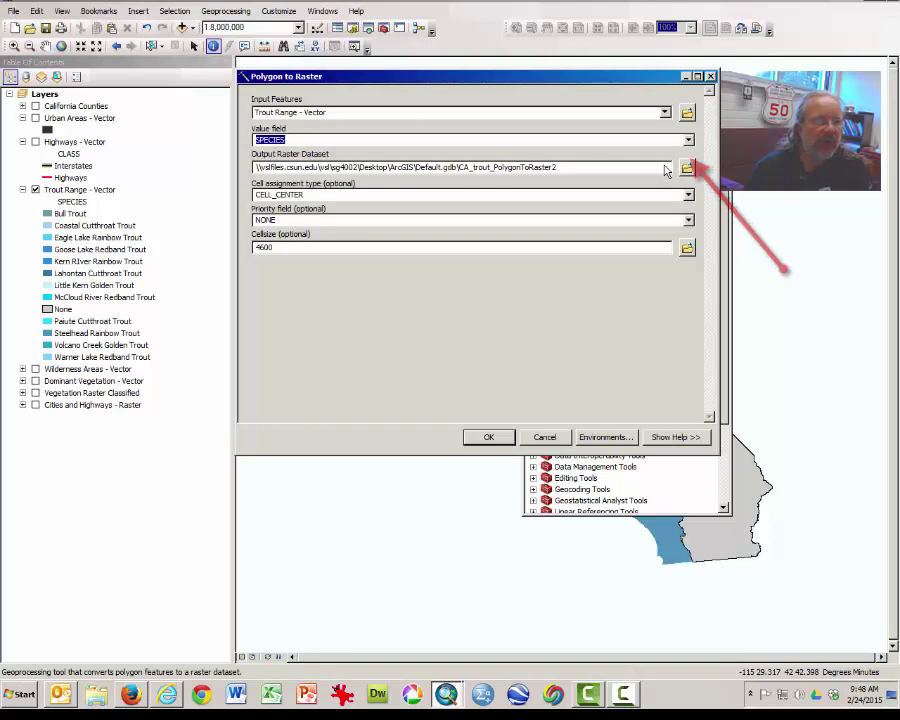
key(Down)
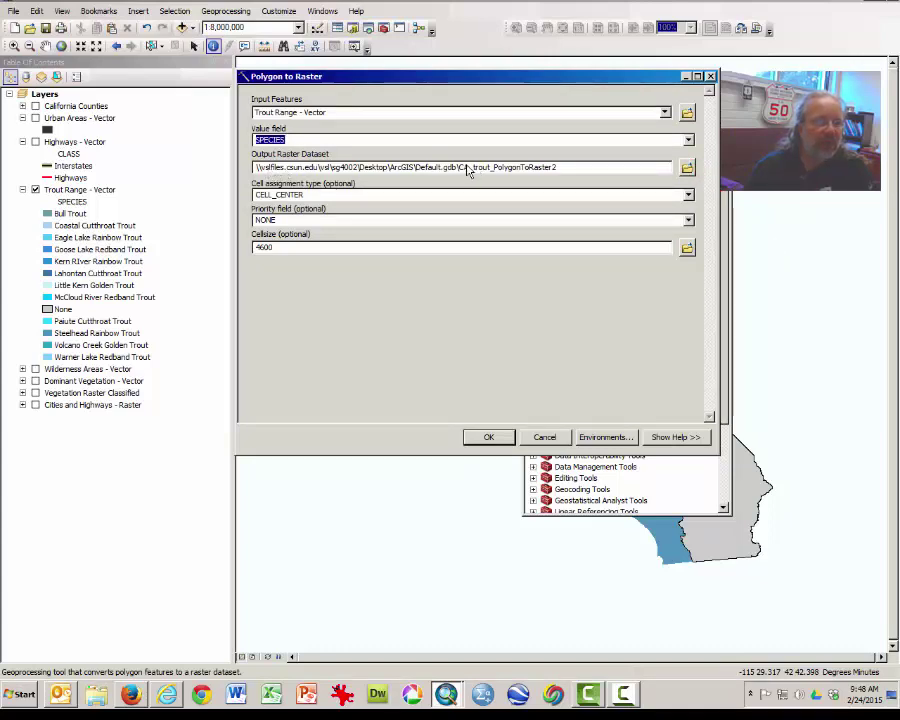
click(520, 168)
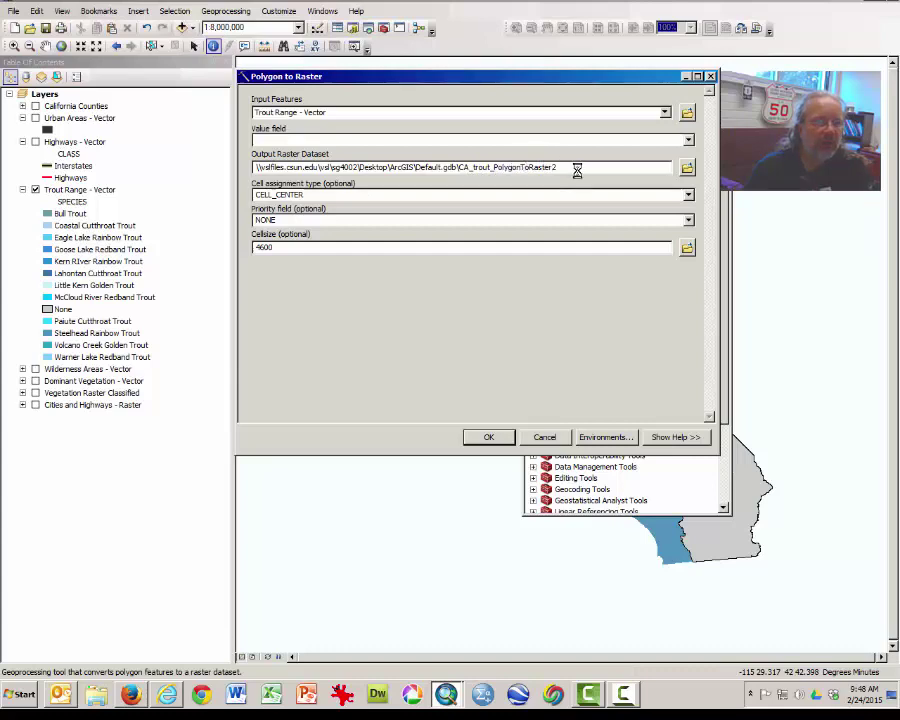
drag(574, 168, 255, 172)
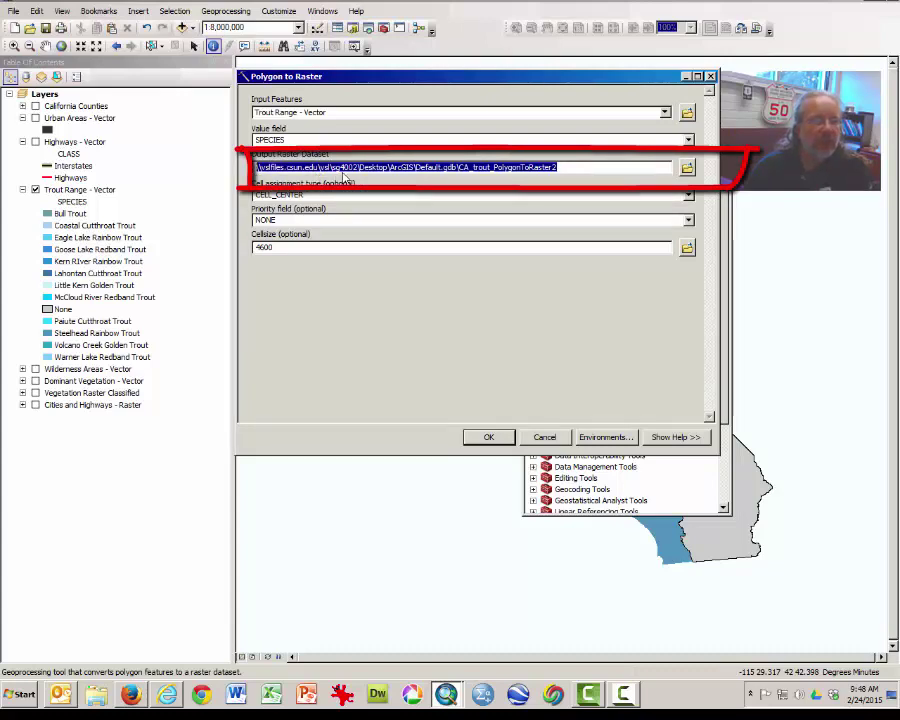
click(588, 172)
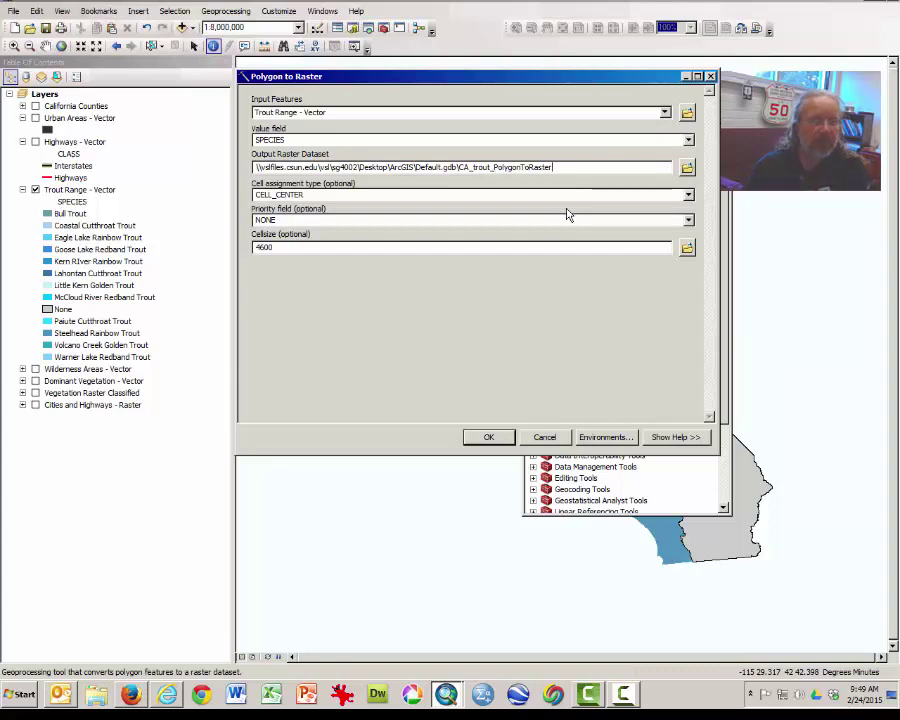
text(2)
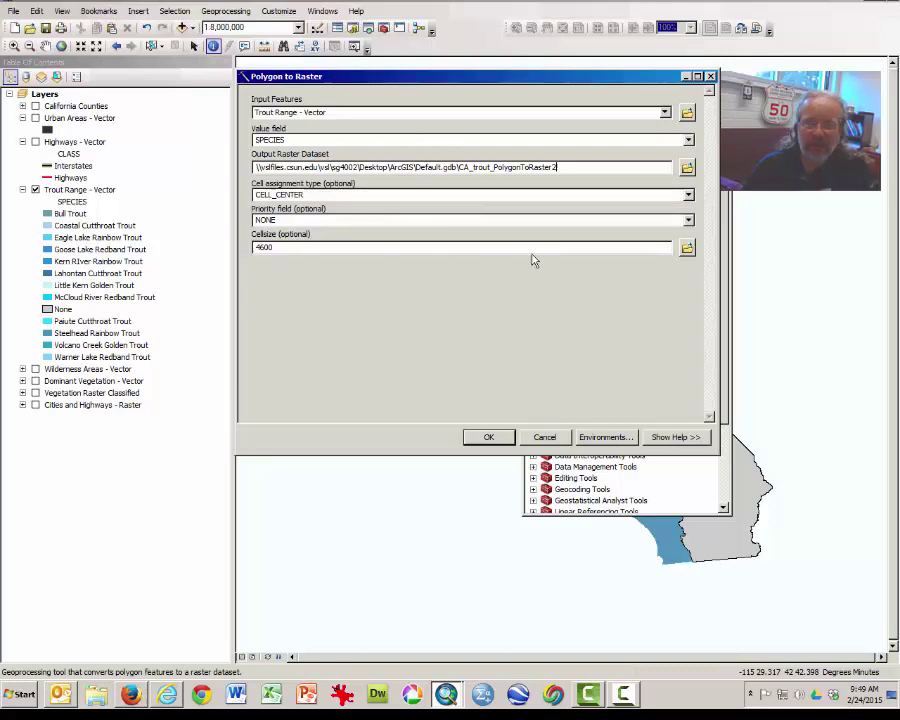
Set the Polygon to Raster processing extent to match California Counties
click(617, 441)
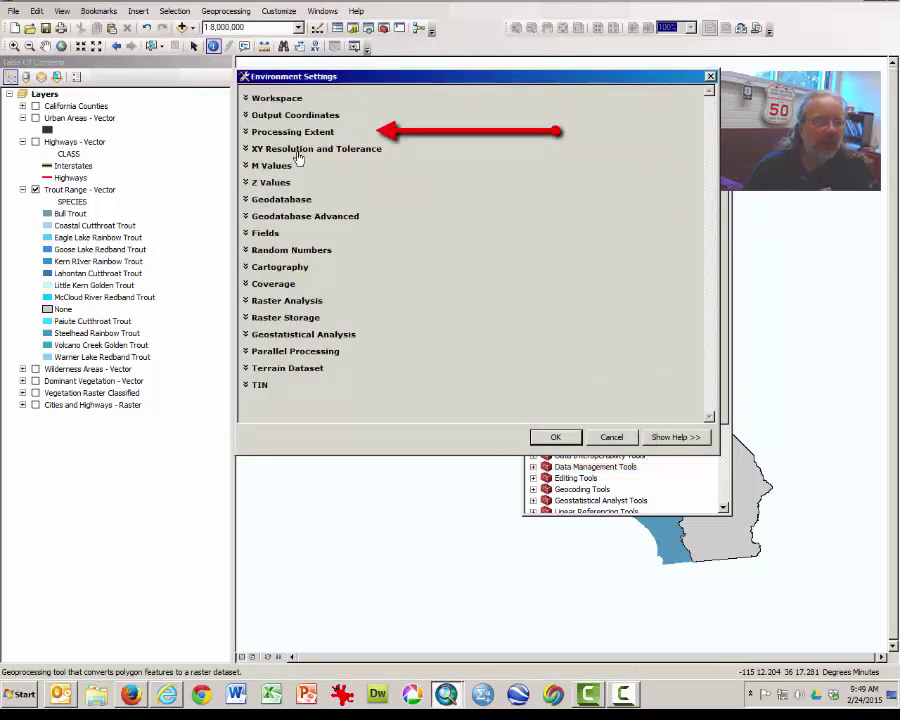
click(246, 132)
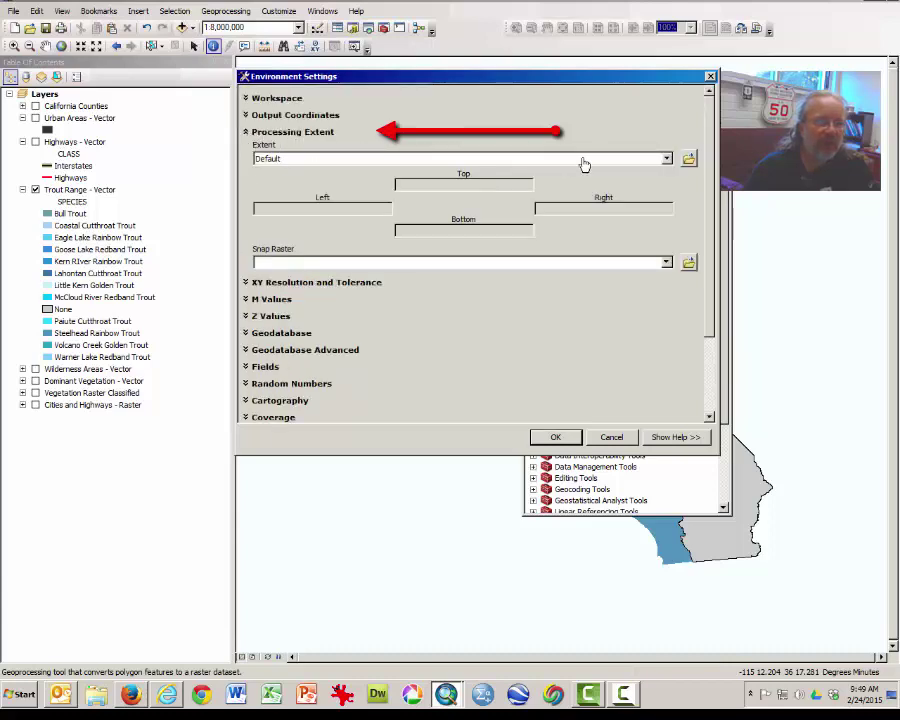
click(666, 160)
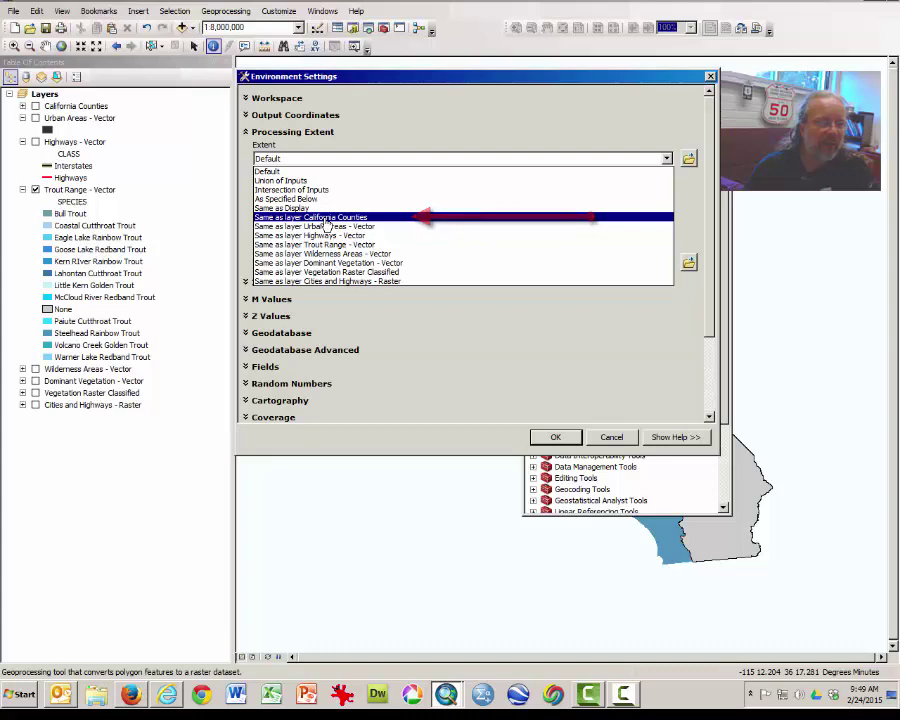
click(325, 220)
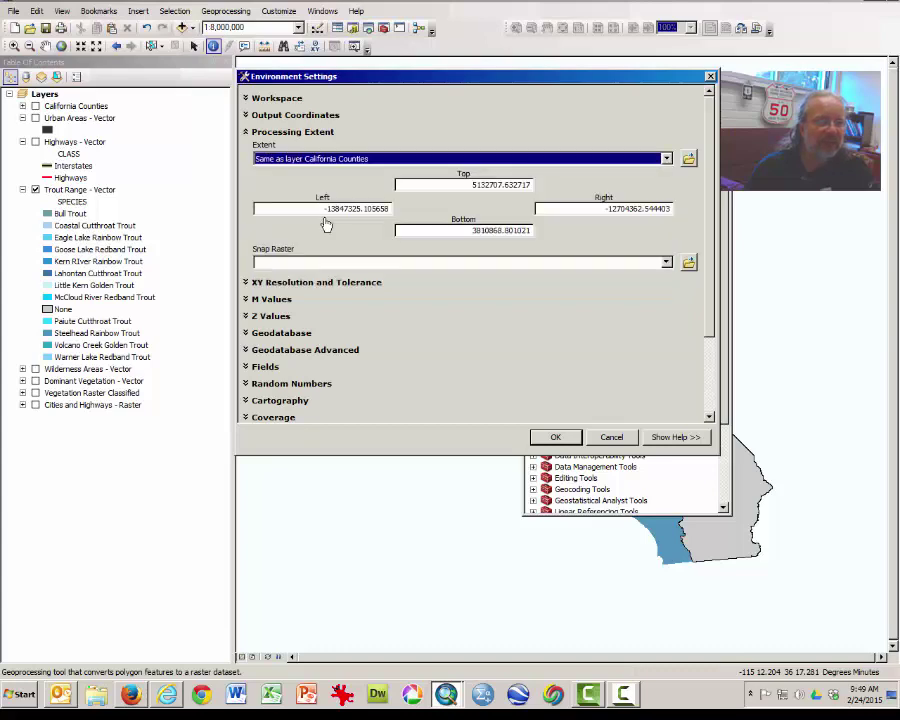
click(249, 133)
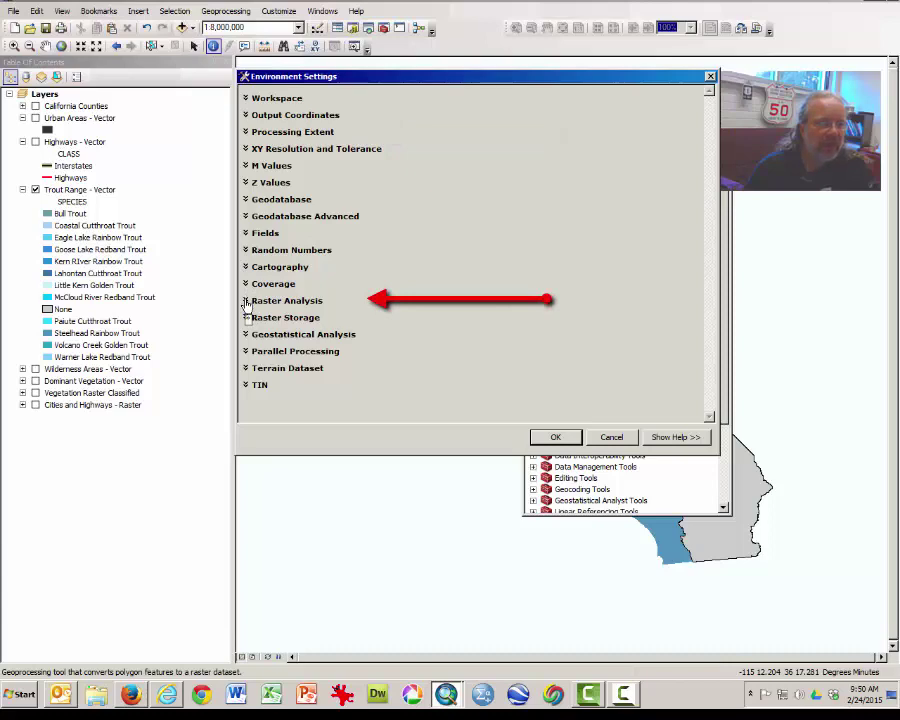
Set the raster analysis mask to California Counties and confirm the environment settings
click(245, 301)
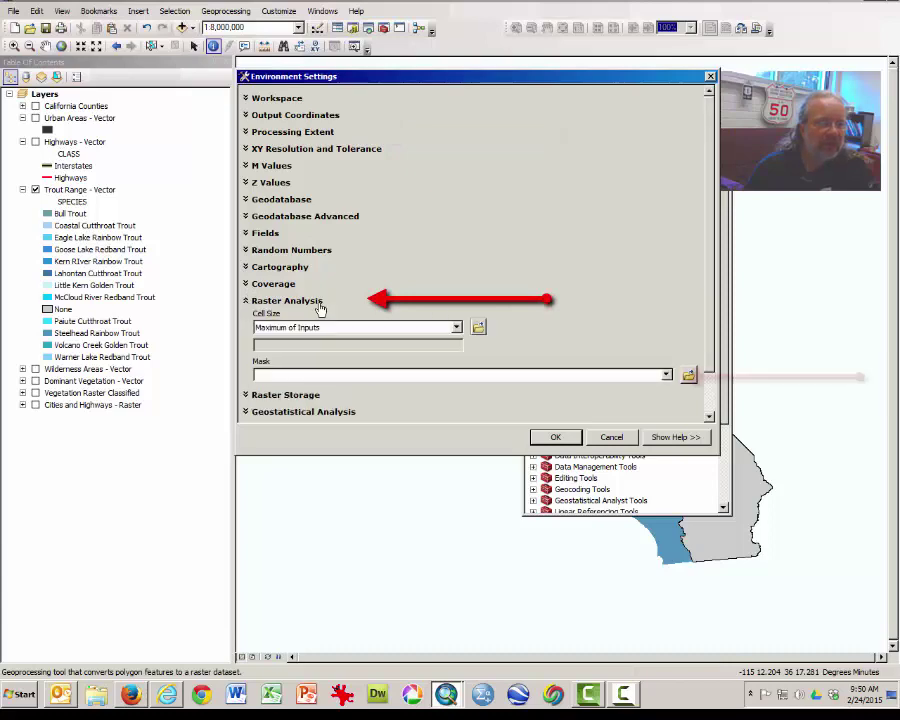
click(665, 377)
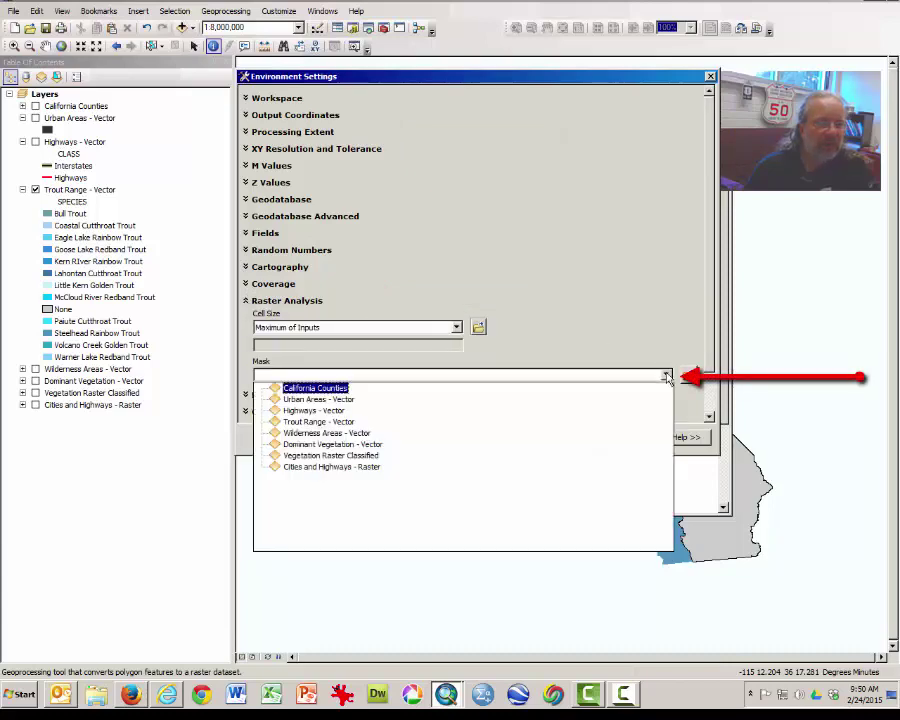
click(329, 390)
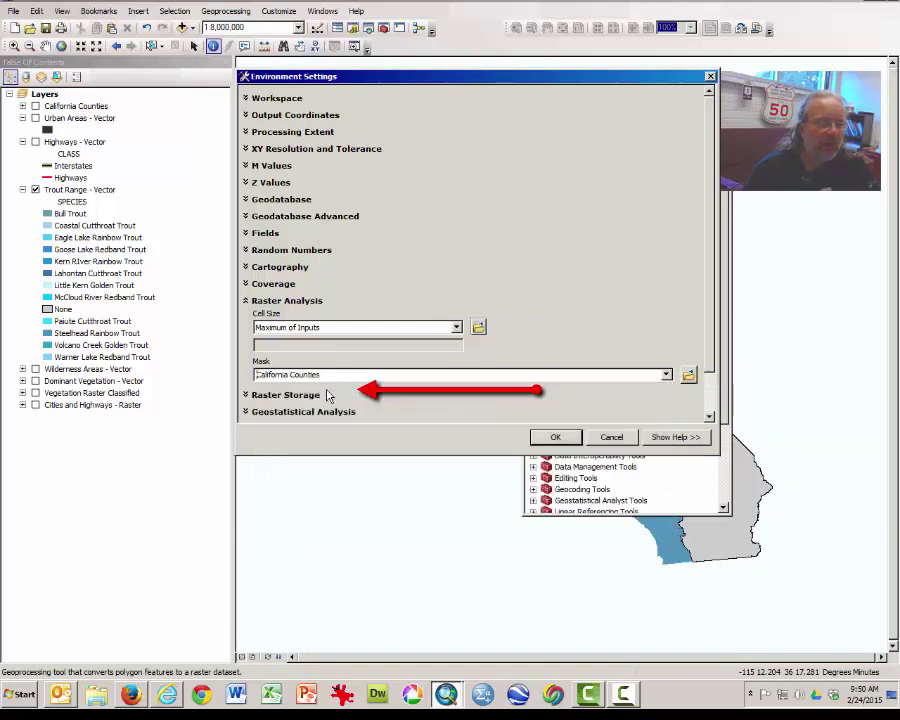
click(551, 440)
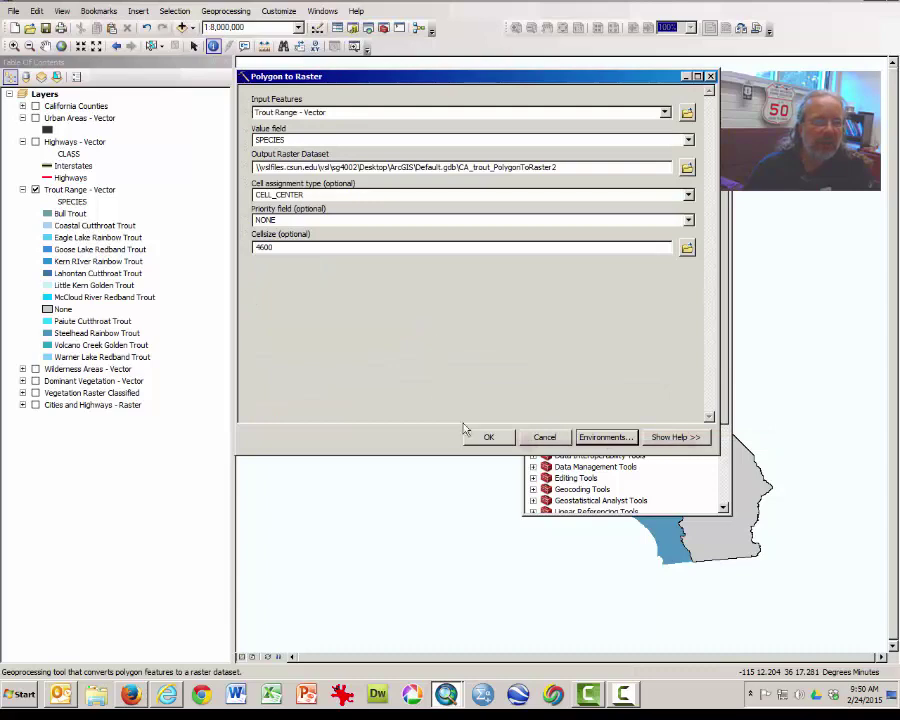
Run Polygon to Raster to create the CA_trout_PolygonToRaster2 layer with classes 1–13
click(490, 440)
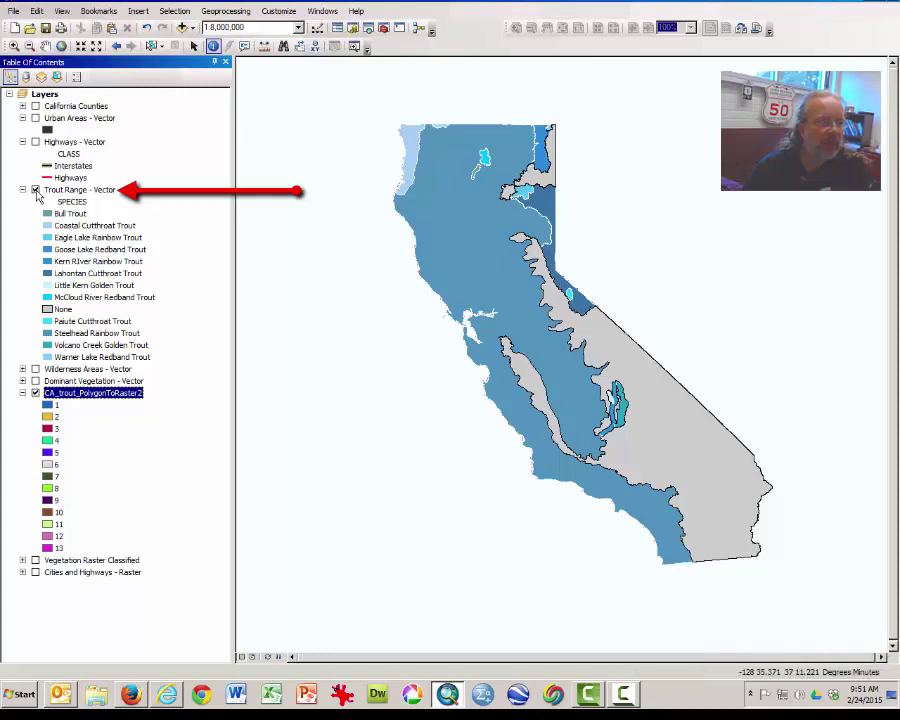
Toggle the Trout Range - Vector layer on and off to compare it with the raster
click(37, 194)
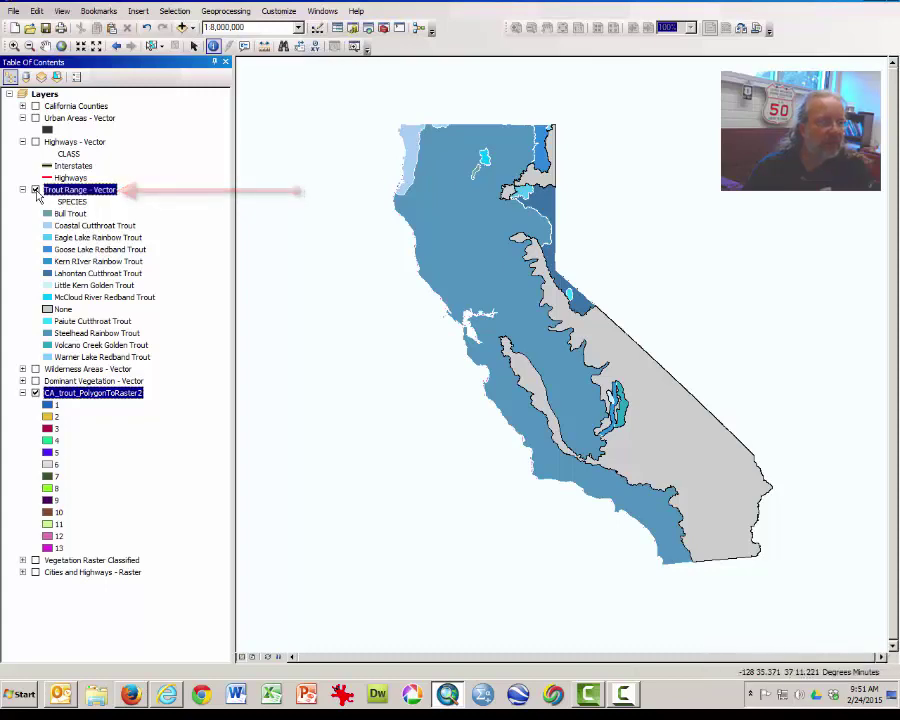
click(36, 191)
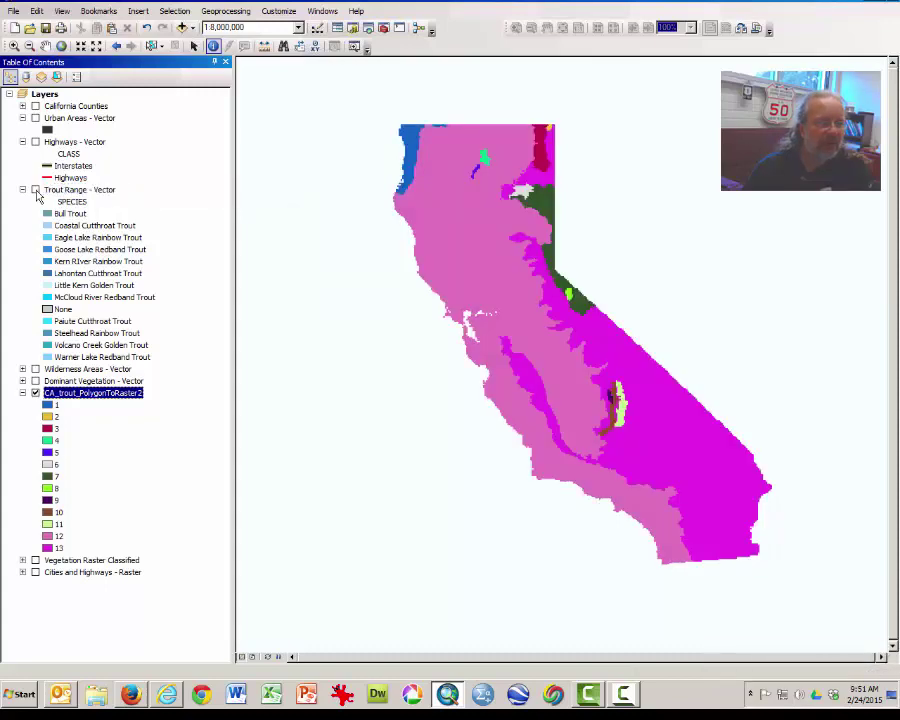
click(36, 190)
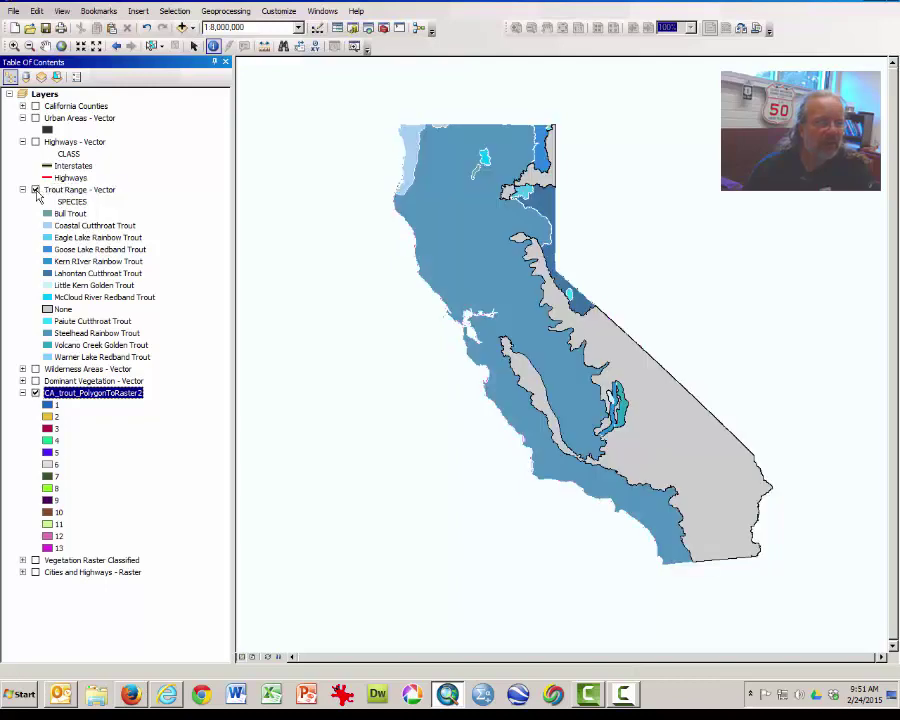
click(36, 190)
click(36, 190)
click(36, 190)
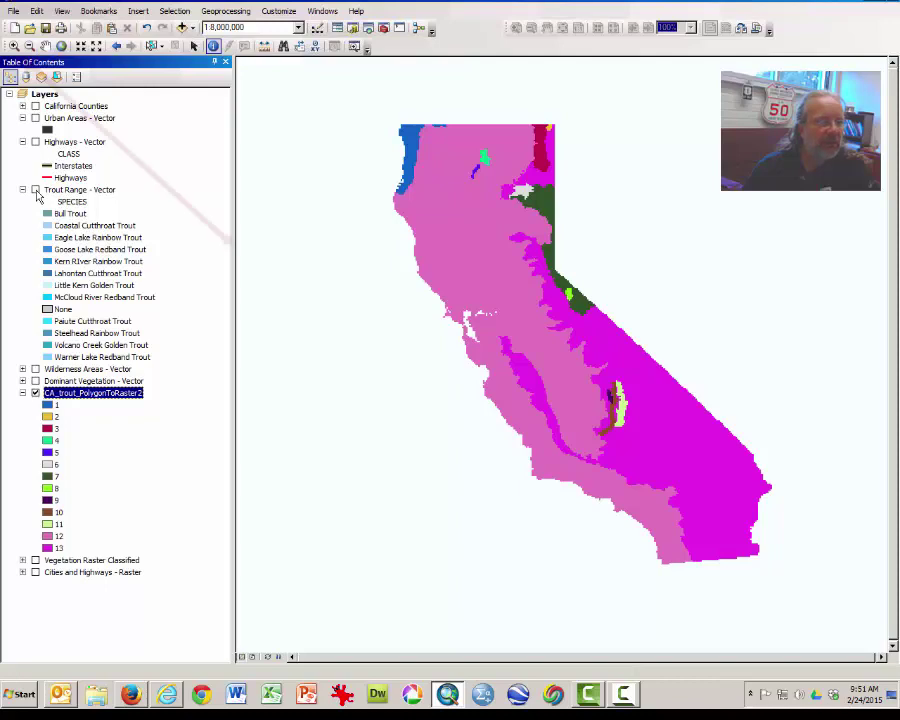
Zoom into a small area to compare raster cells with vector edges, leaving the vector hidden
click(14, 46)
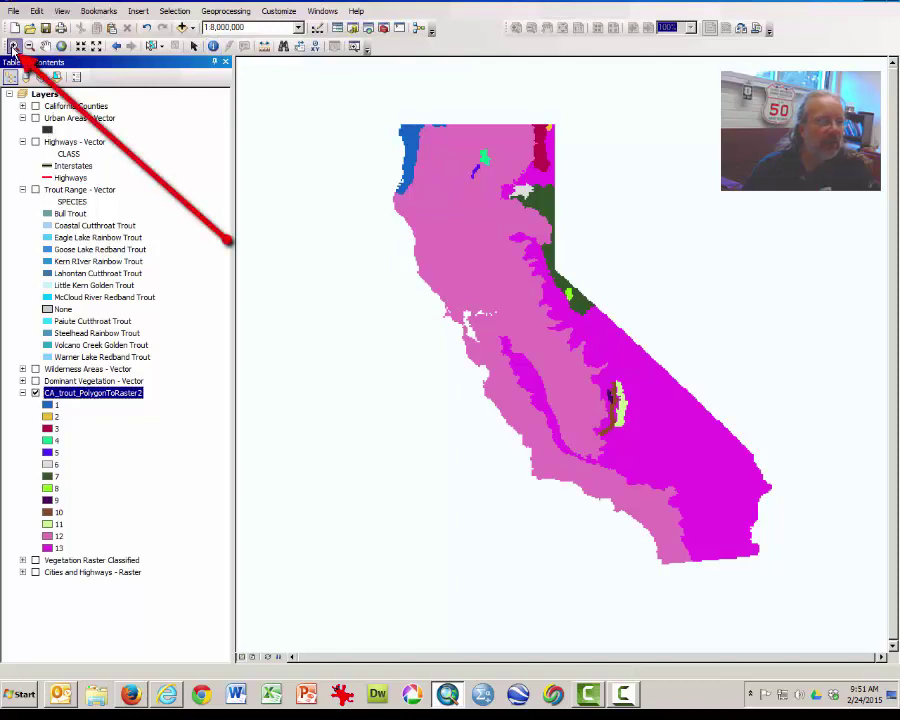
drag(567, 440, 608, 474)
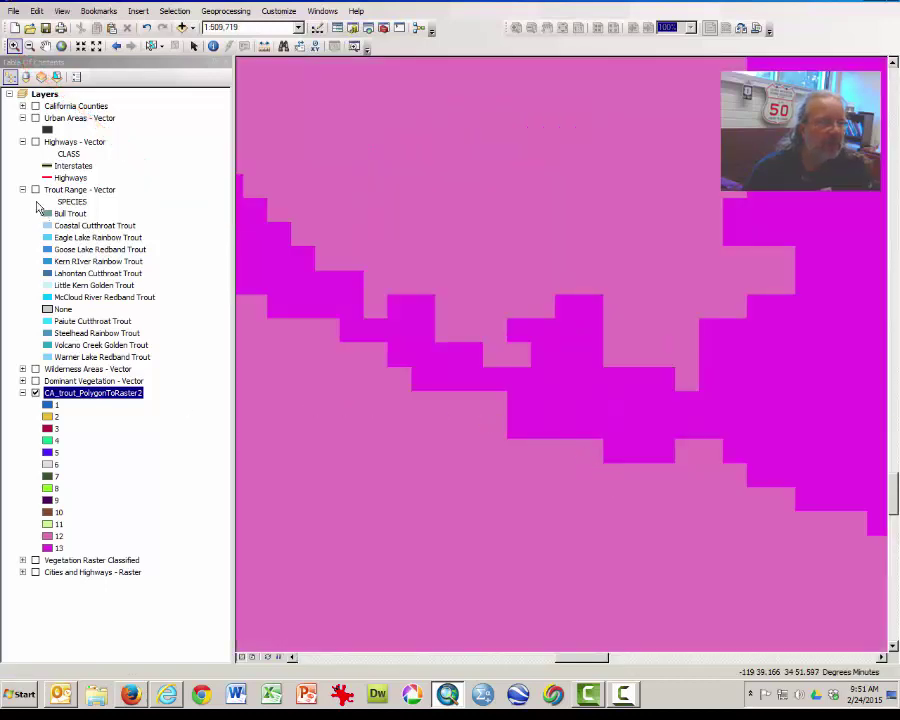
click(35, 190)
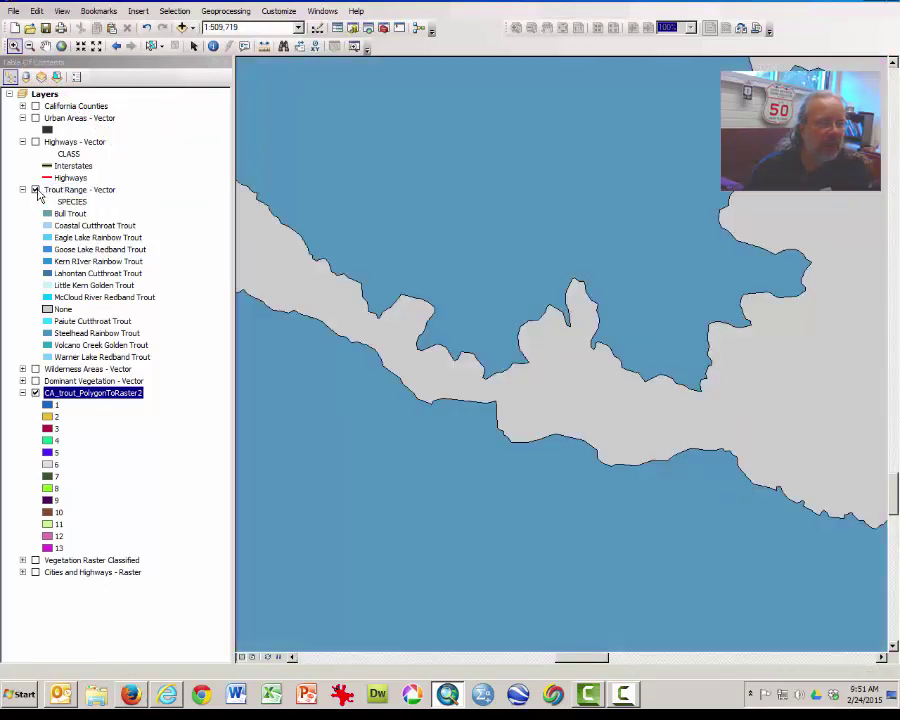
click(35, 190)
click(35, 190)
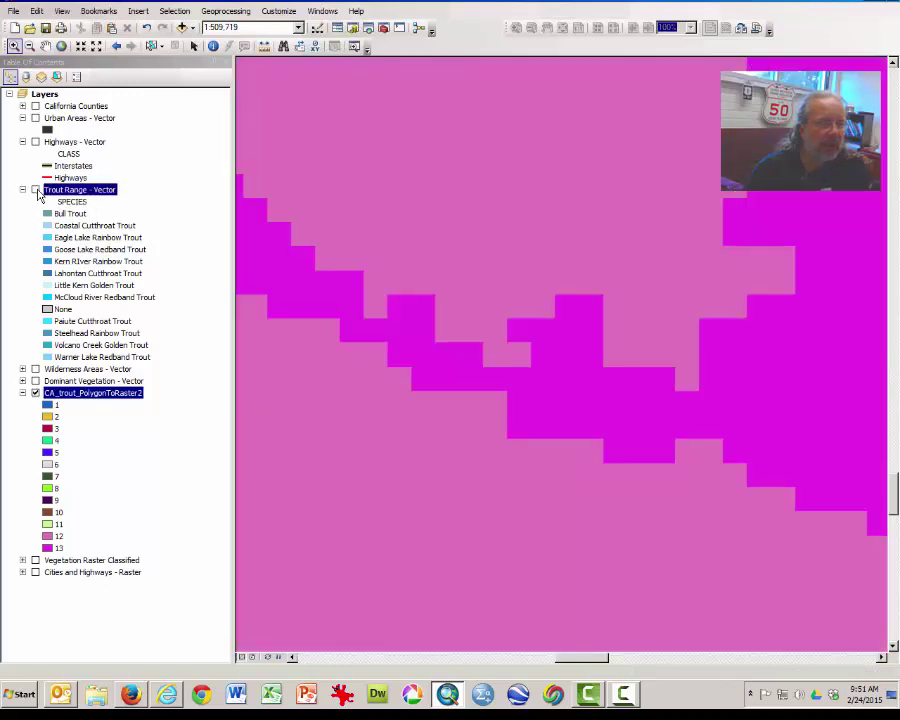
click(35, 190)
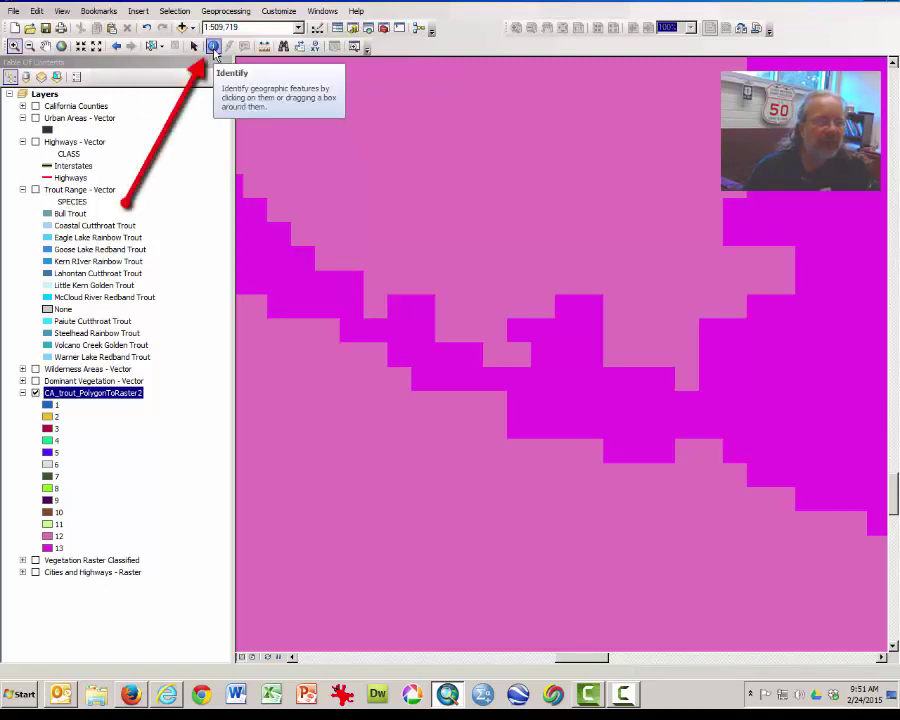
Identify raster cells: value 13 is SPECIES None, value 12 is Steelhead Rainbow Trout
click(213, 47)
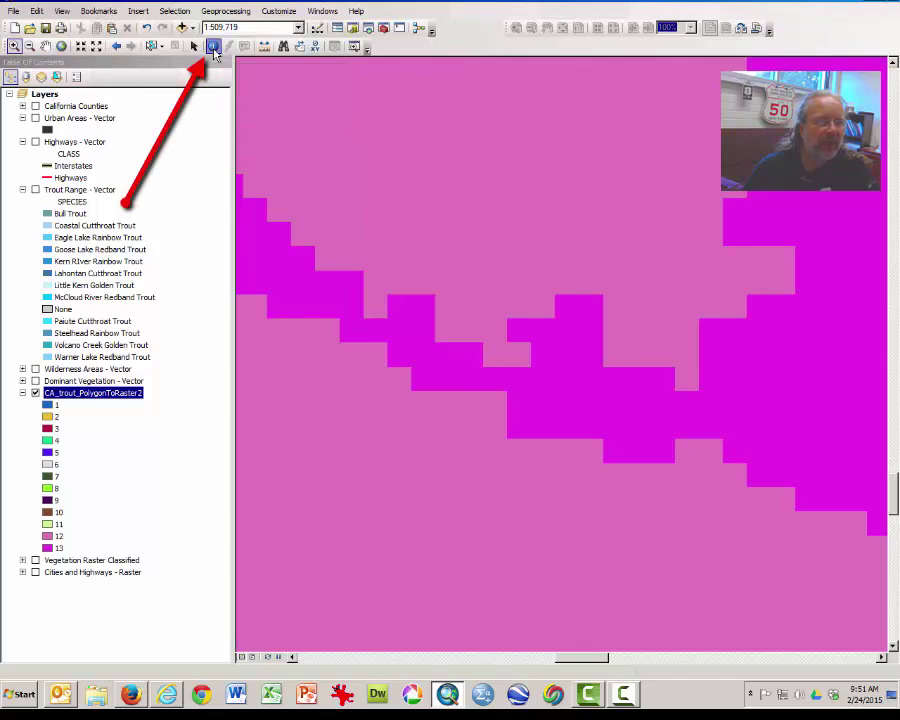
click(523, 334)
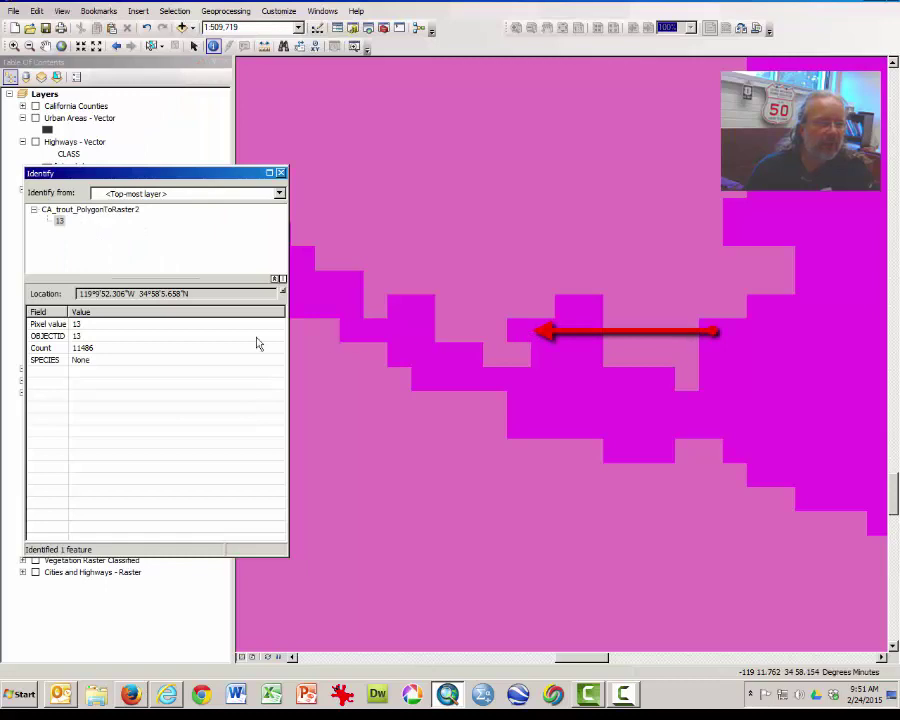
click(90, 325)
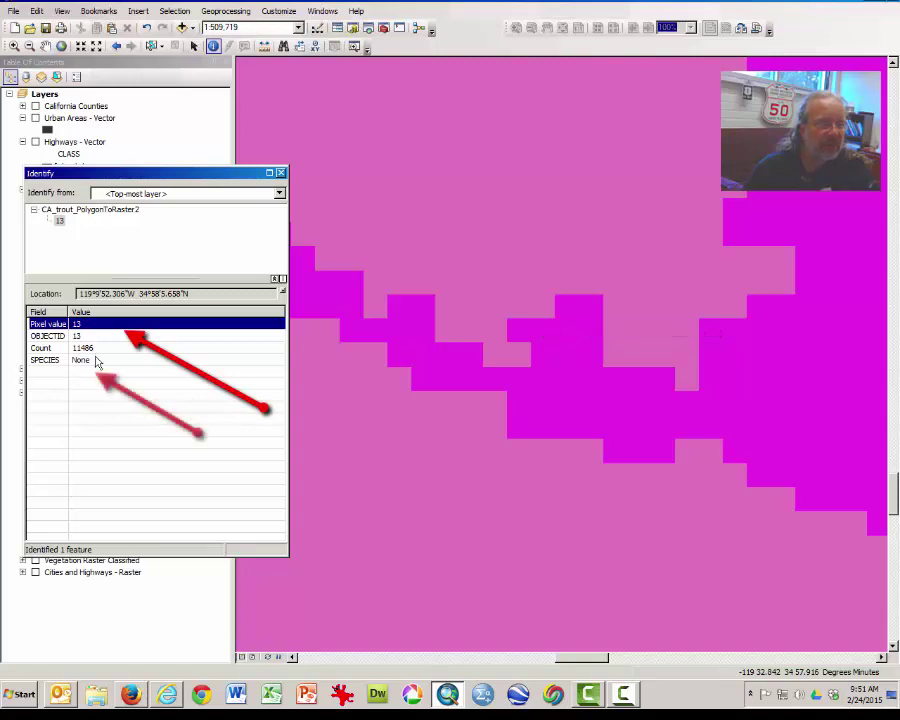
click(95, 361)
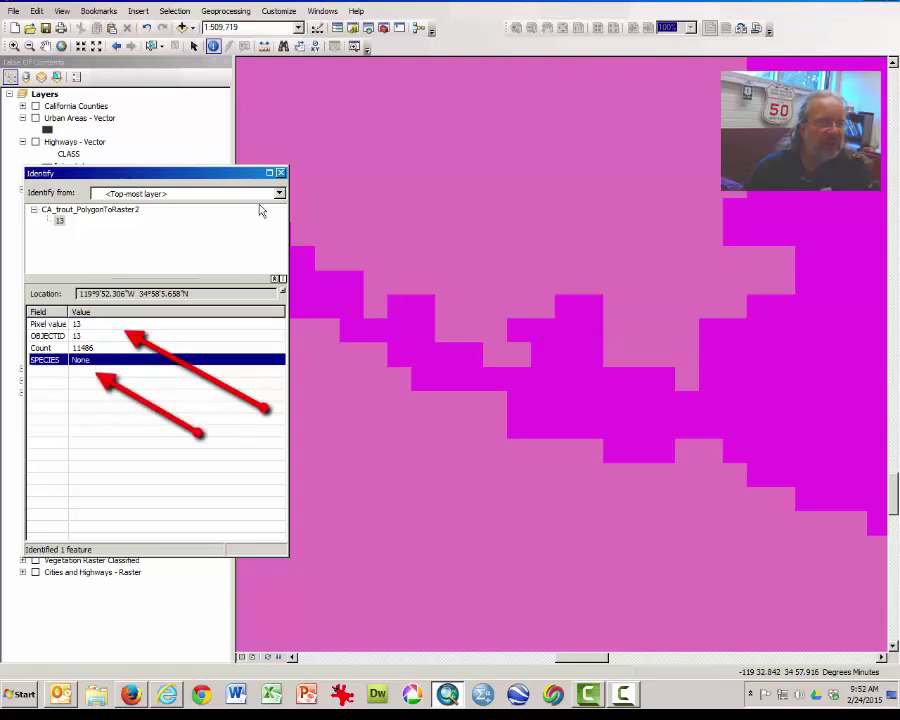
click(409, 181)
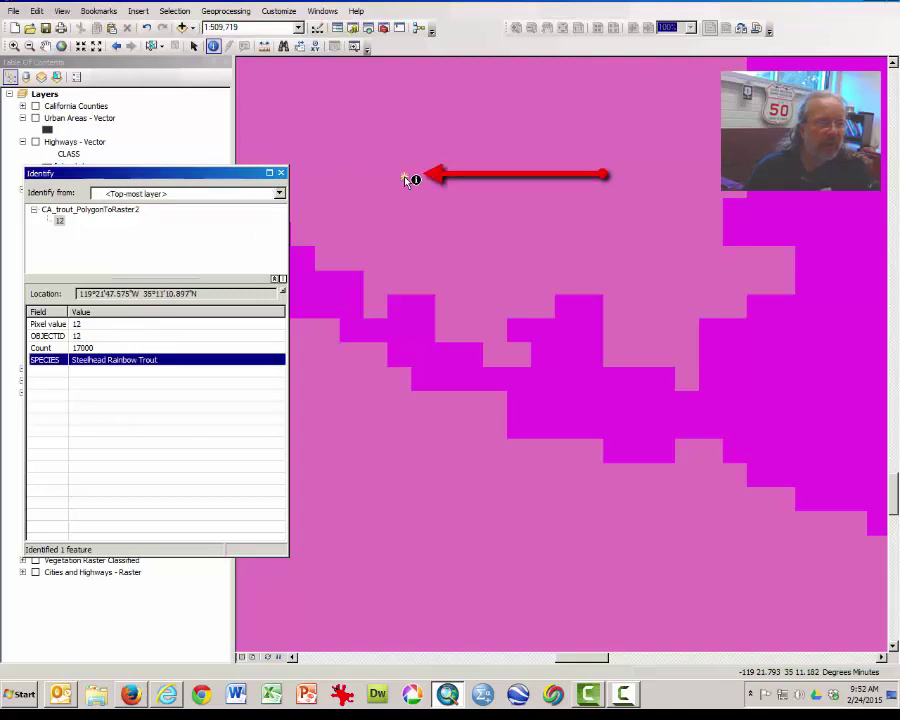
click(89, 326)
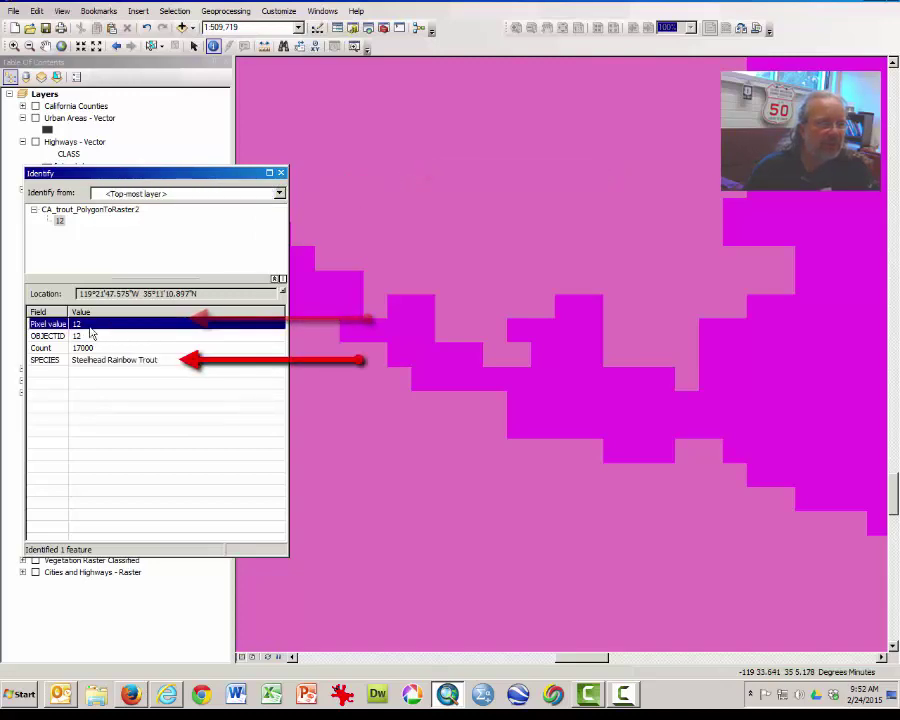
click(118, 361)
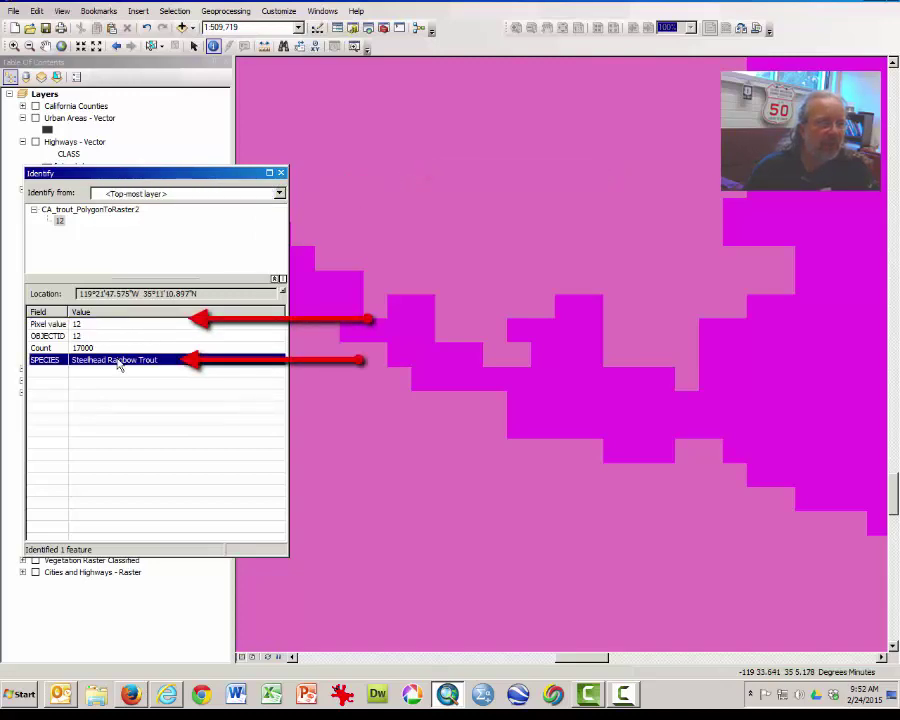
click(283, 175)
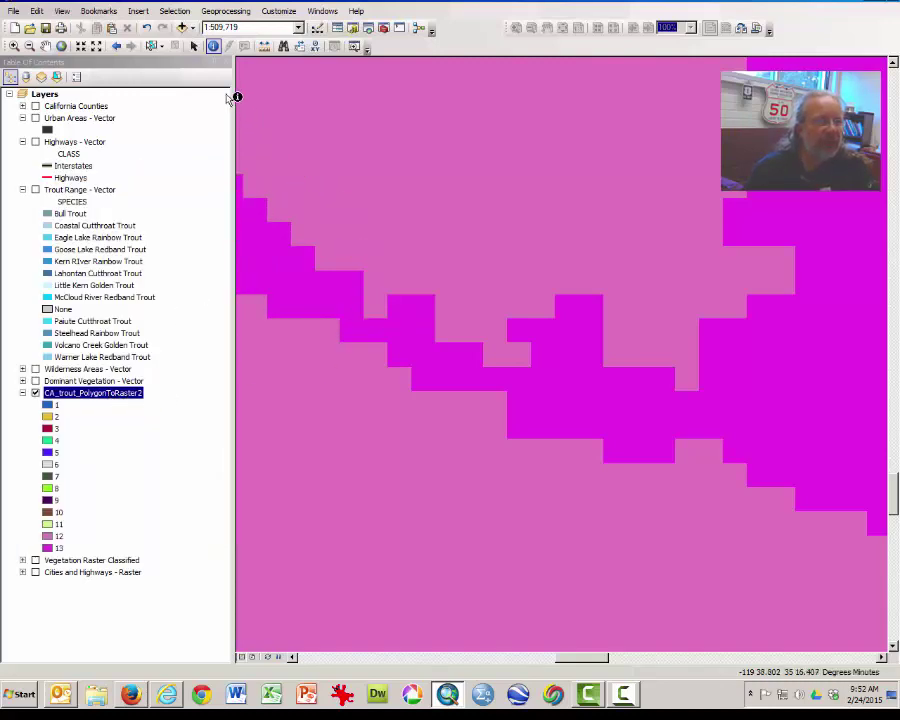
Return to the full California extent, identify an eastern cell, and show the trout vector layer
click(117, 47)
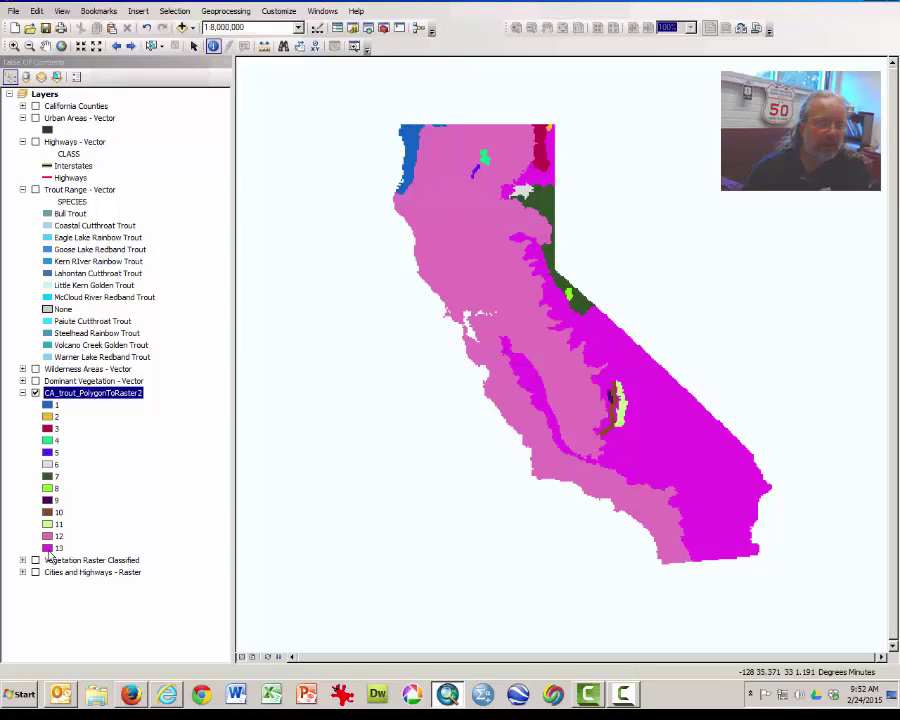
click(677, 430)
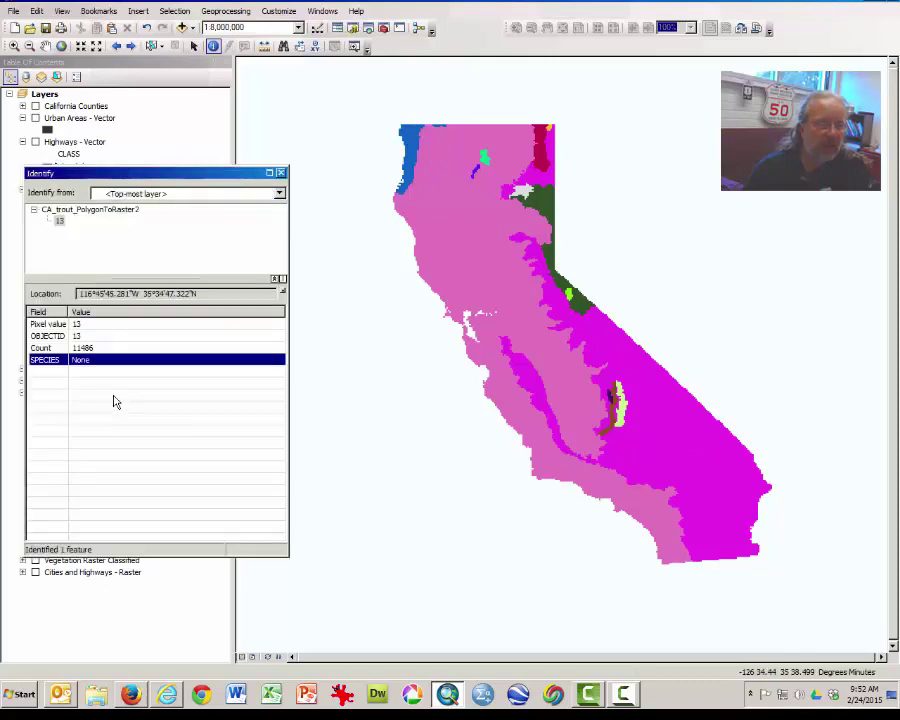
click(281, 174)
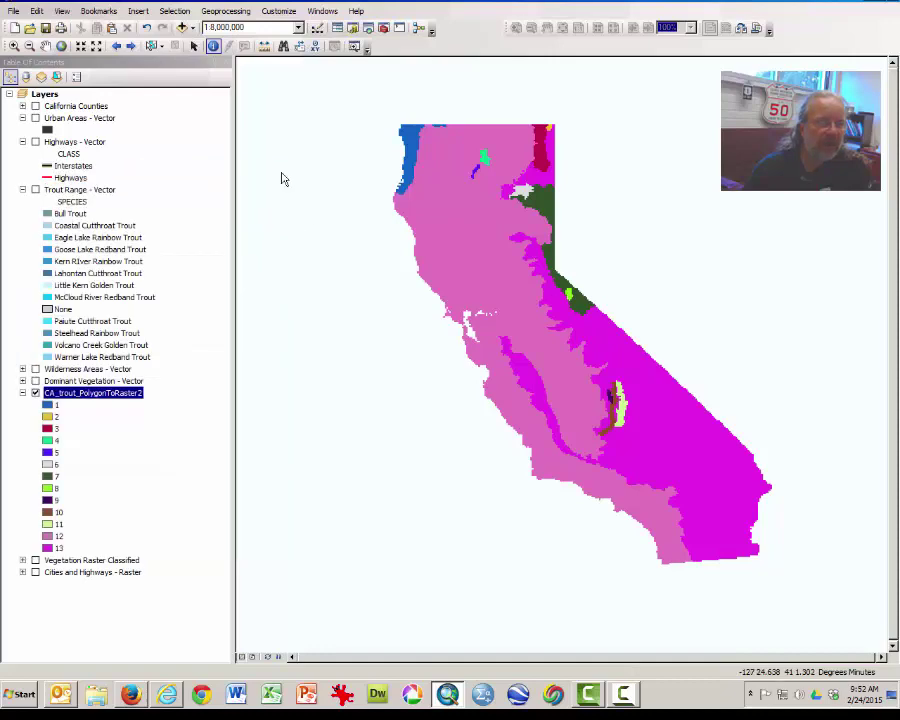
click(36, 190)
Hide the trout vector layer and recolor raster class 13 from magenta to grey
click(36, 190)
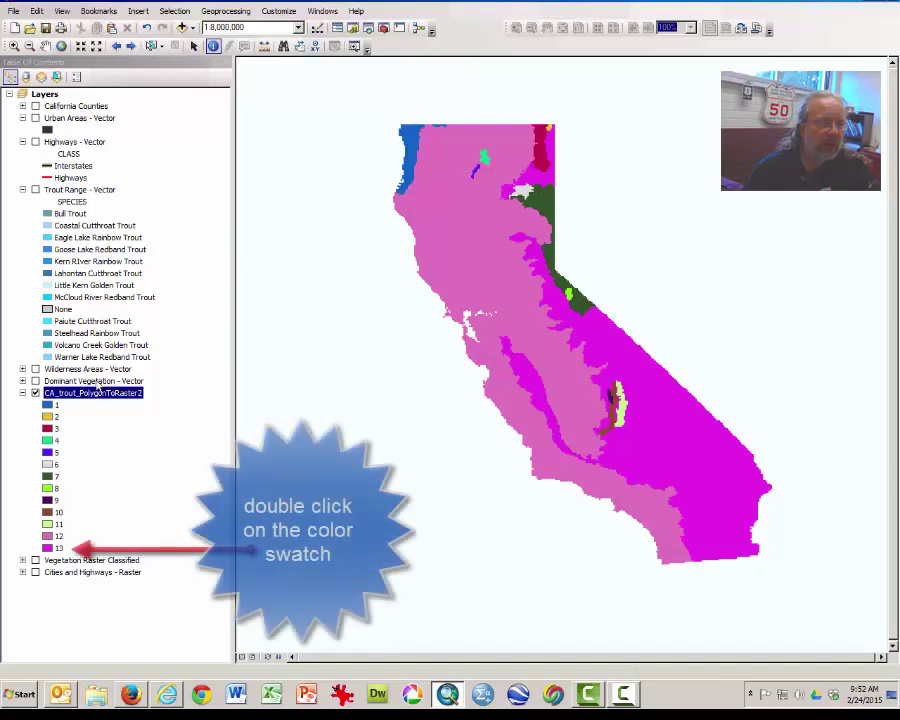
double_click(47, 548)
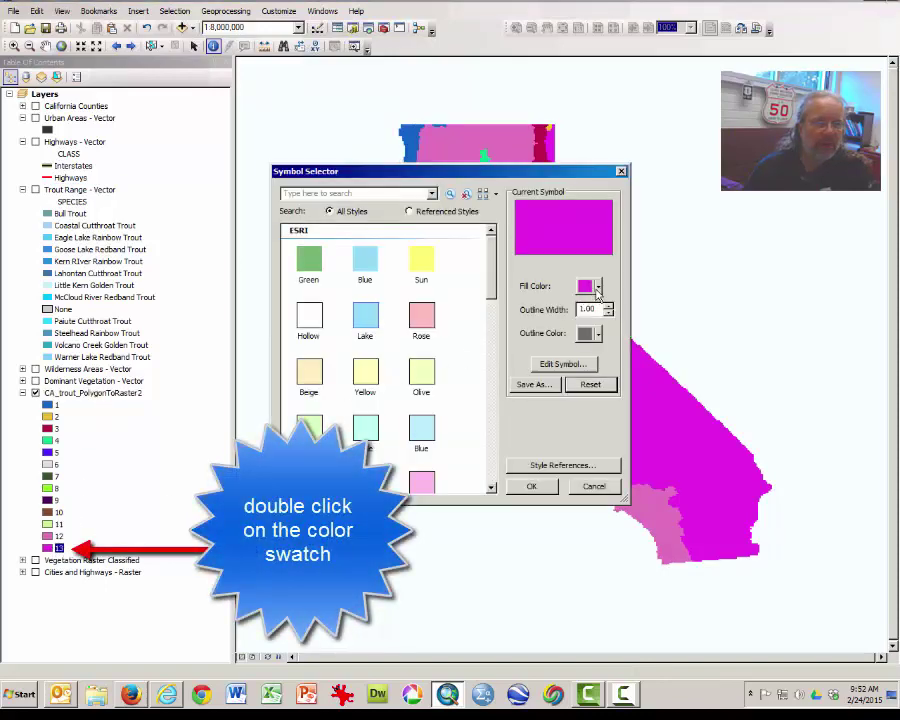
click(598, 287)
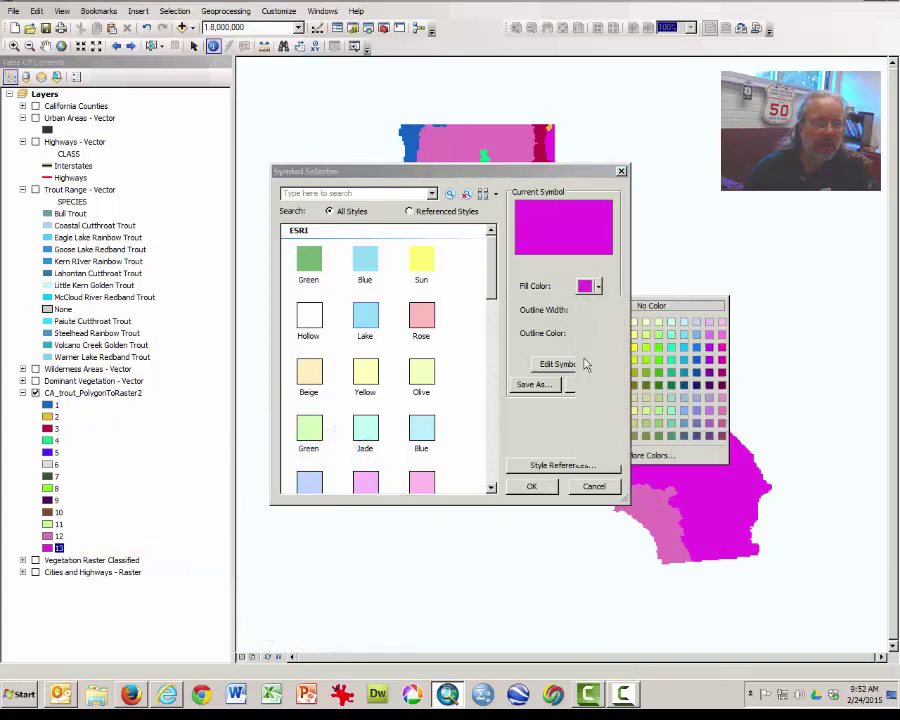
click(585, 362)
click(532, 487)
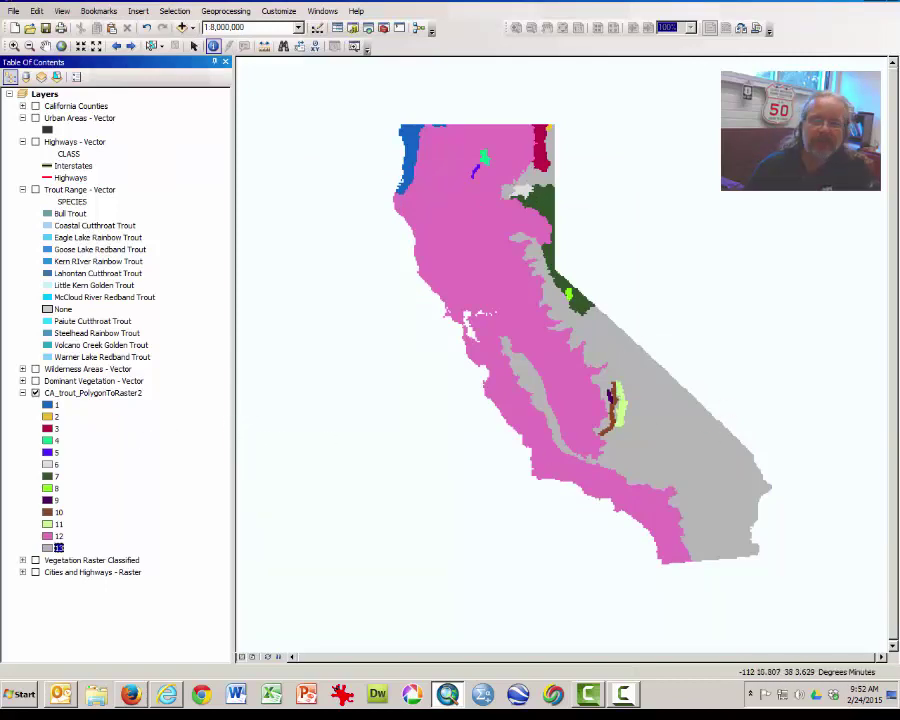
key(F10)
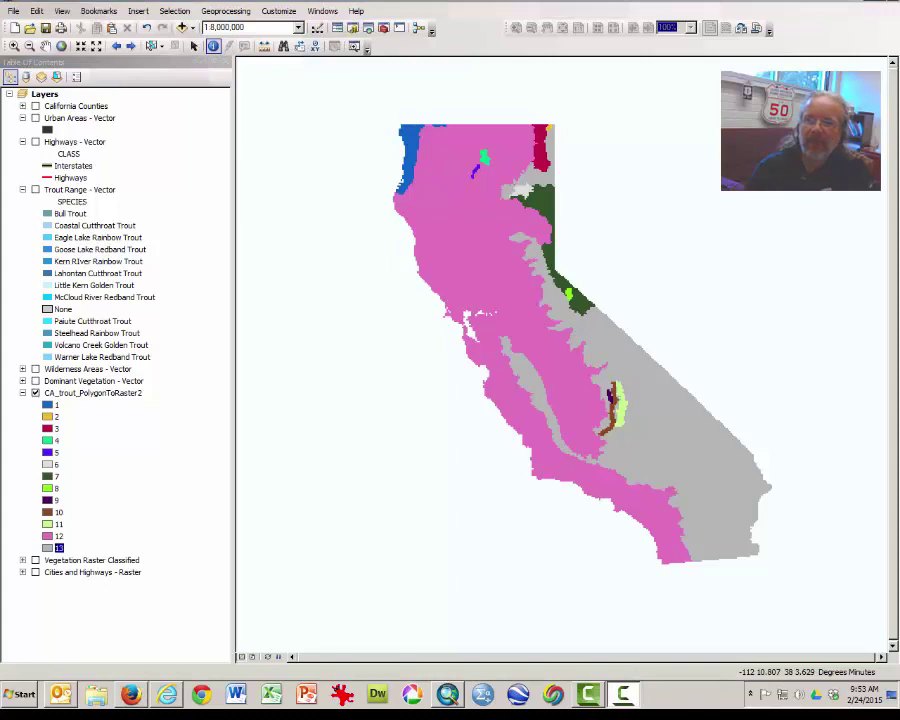